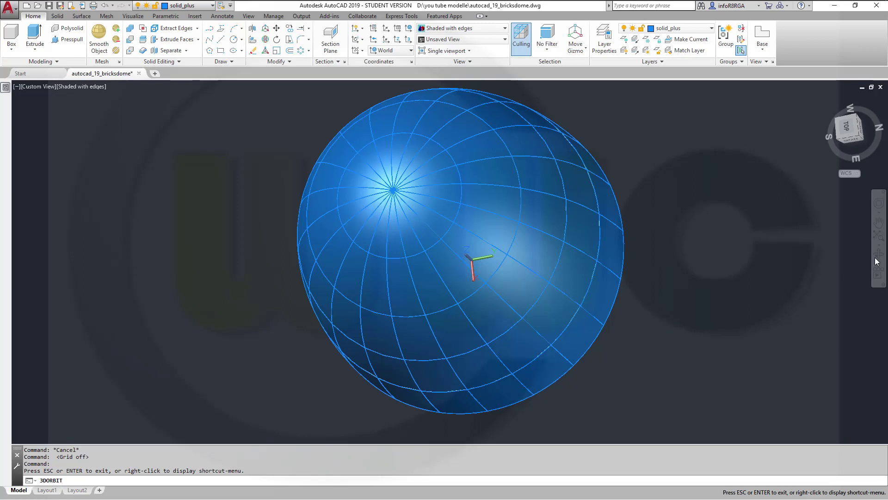
Orbit the view around the brick-dome sphere
left_click_drag(607, 281, 462, 307)
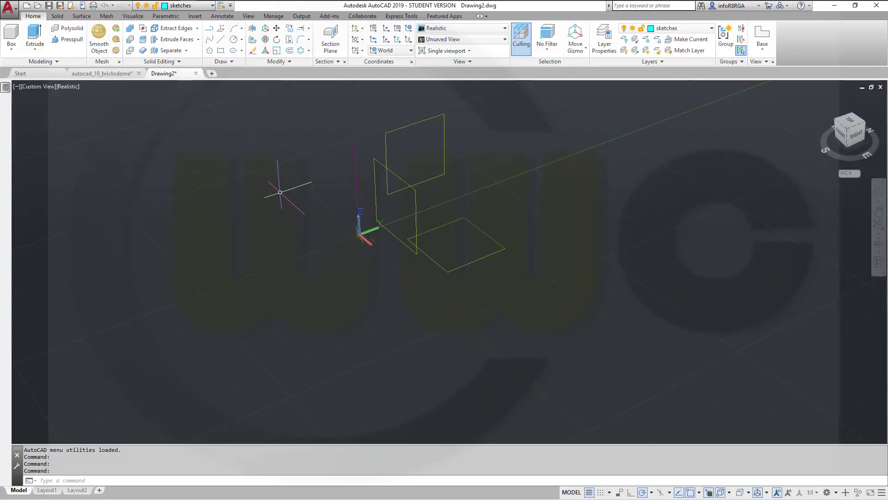
Draw a circle of radius 100 centred at the origin 0,0
left_click(234, 39)
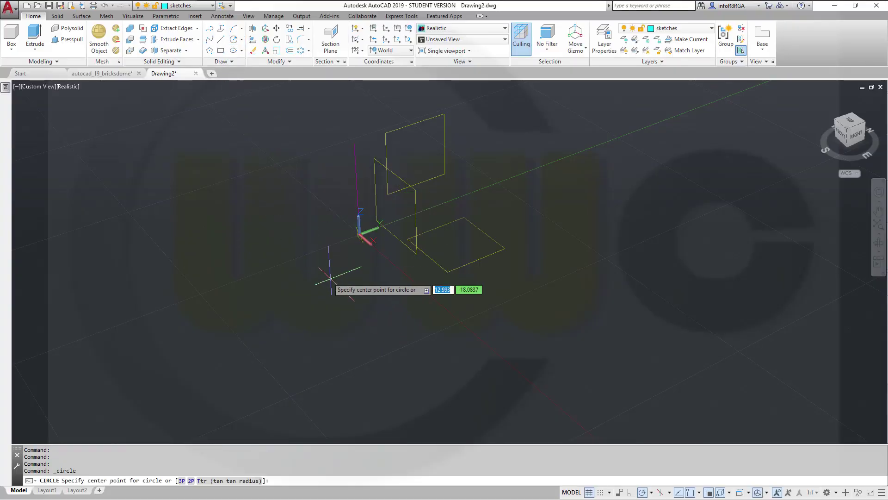
type("0,0")
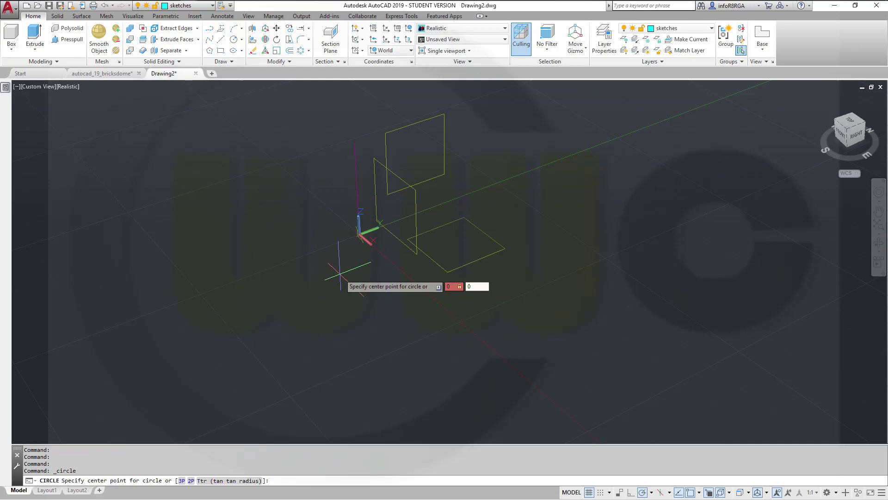
key("Return")
type("100")
key("Return")
scroll(357, 268, "down", 2)
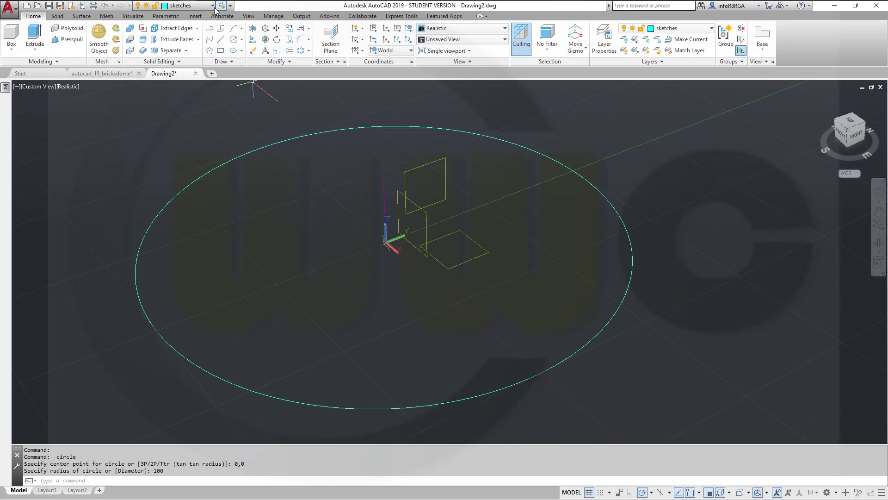
Extrude the circle into a 50-unit-tall cylindrical surface and select it
left_click(81, 16)
left_click(54, 39)
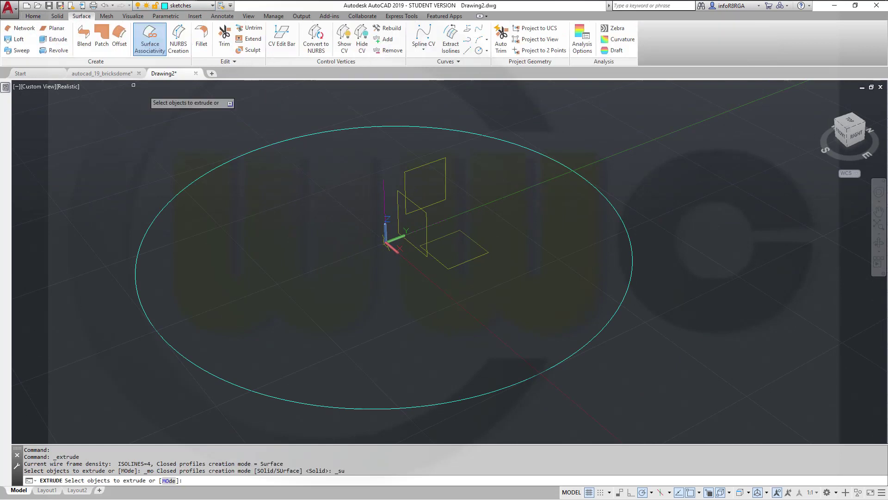
left_click(559, 366)
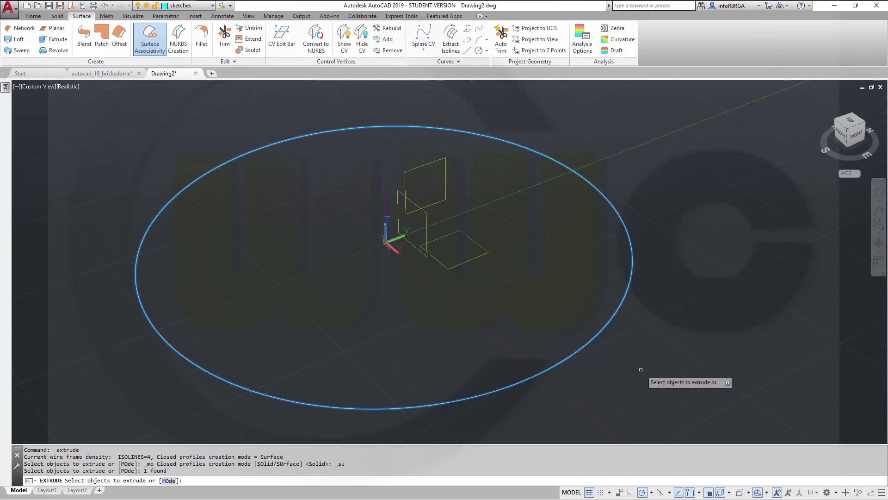
right_click(641, 369)
left_click(666, 377)
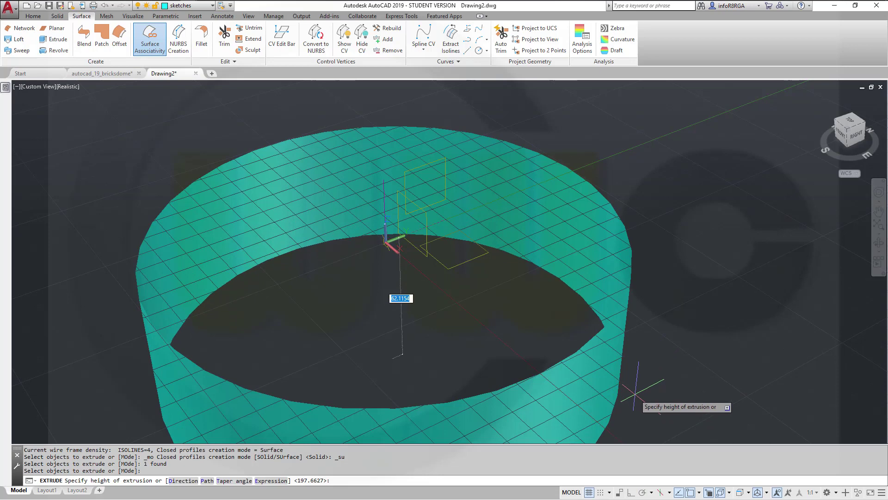
type("50")
key("Return")
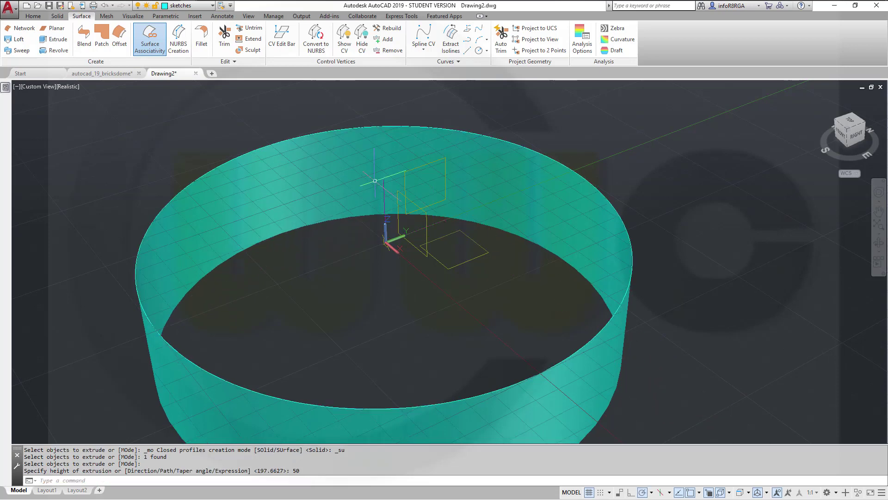
left_click(212, 5)
left_click(268, 111)
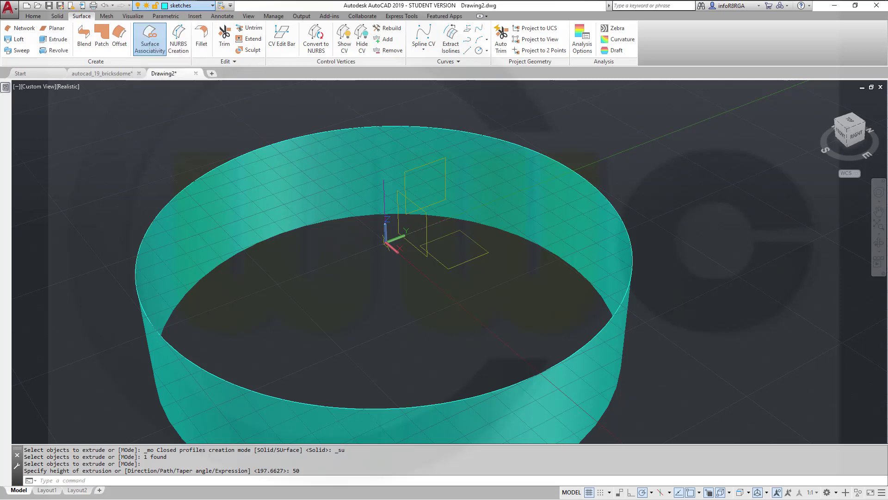
Move the cylindrical surface onto the surfaces layer
left_click(266, 157)
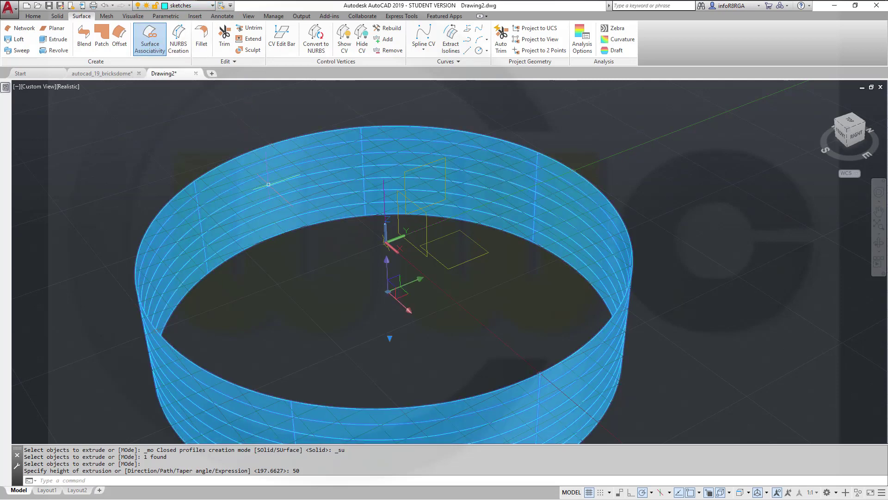
left_click(212, 6)
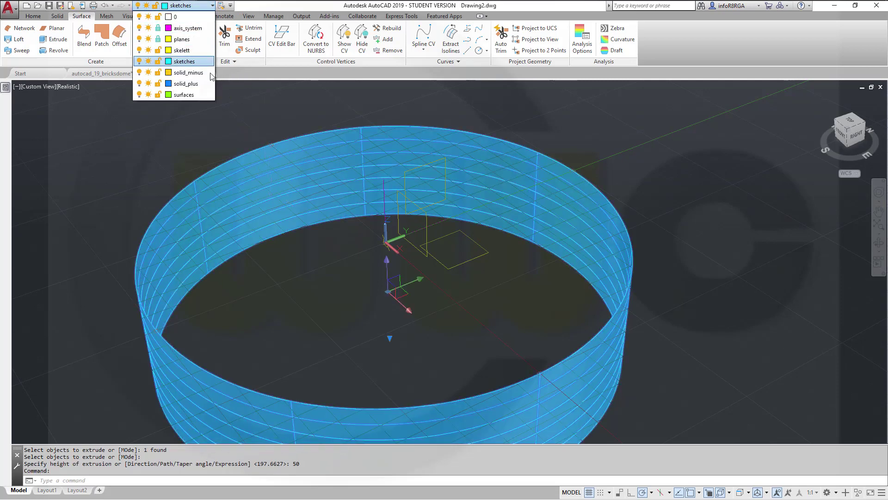
left_click(206, 94)
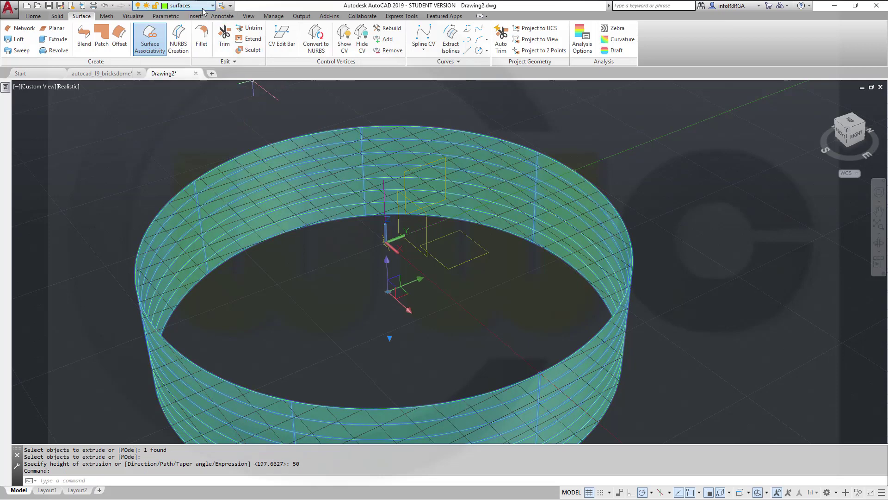
key("Escape")
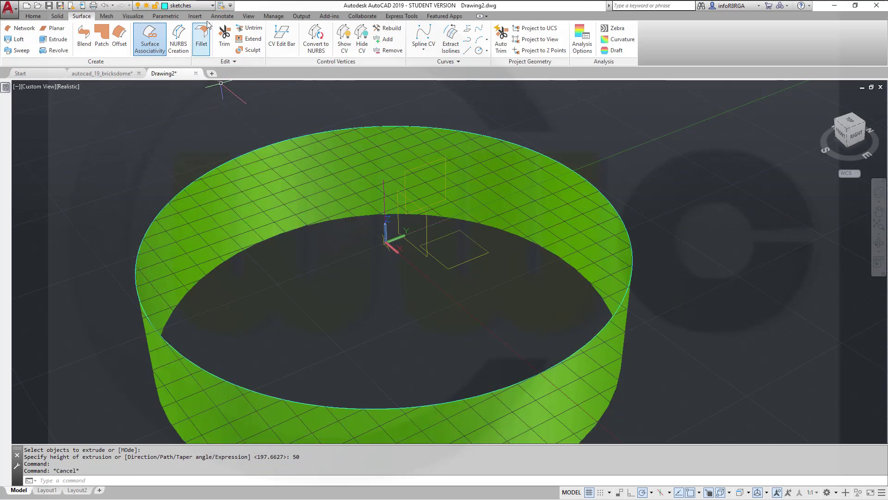
Make surfaces the current layer and turn the sketches layer off
left_click(212, 6)
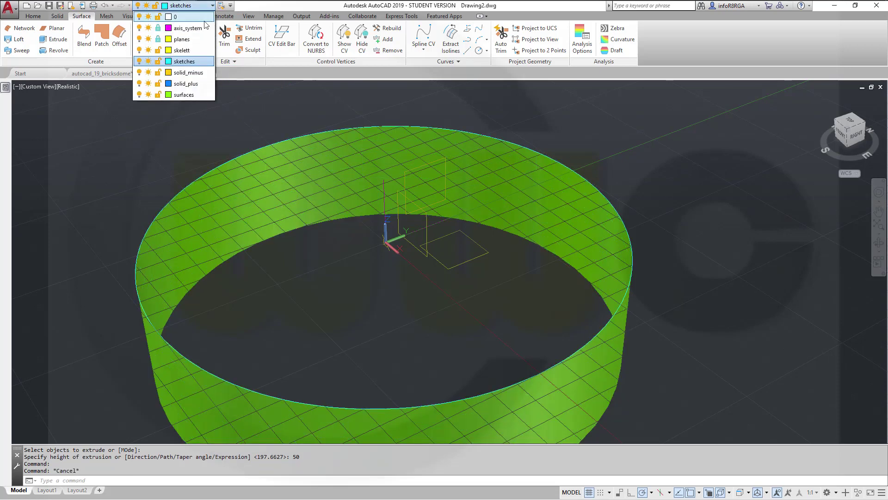
left_click(203, 95)
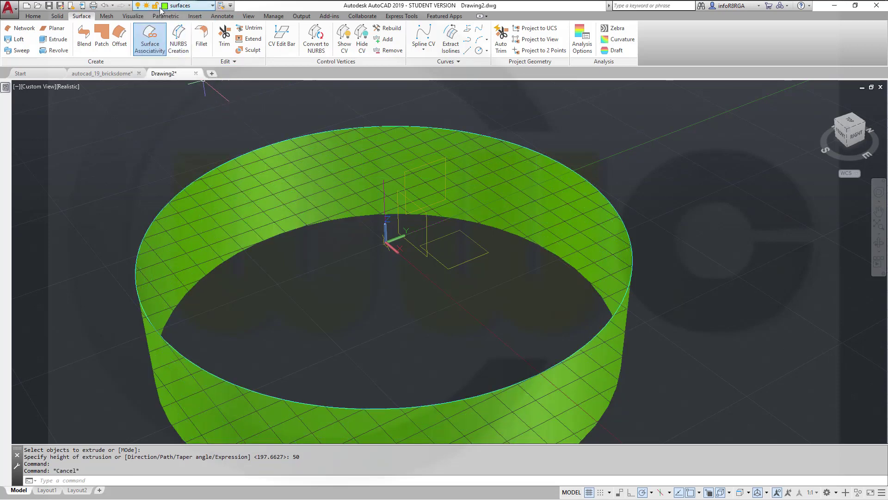
left_click(209, 6)
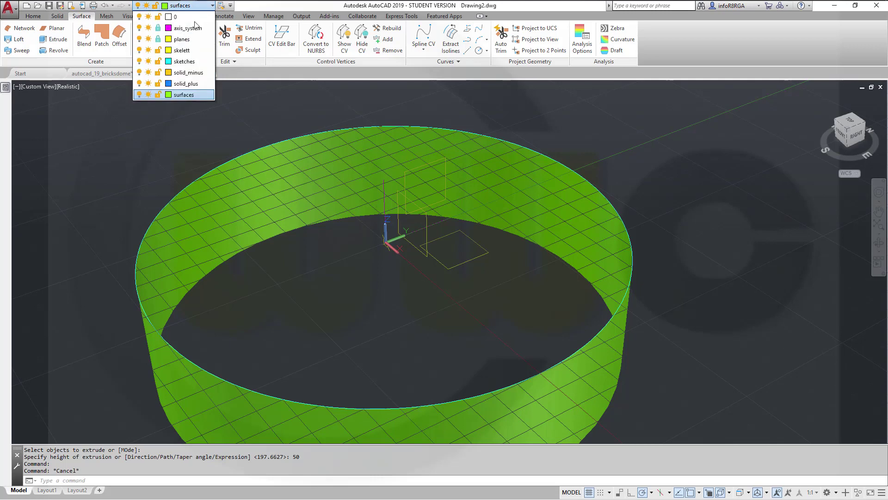
left_click(139, 62)
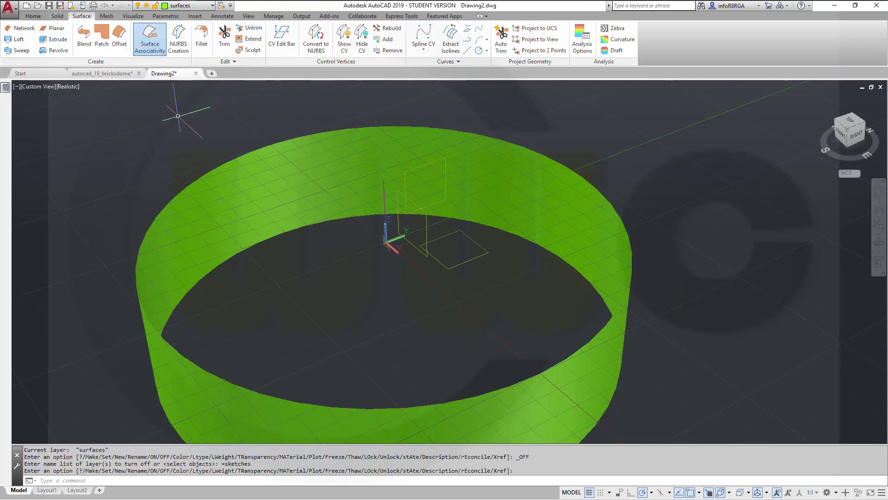
Cap the cylinder's top rim with a patch surface: G1 continuity, bulge magnitude 0.9
left_click(103, 42)
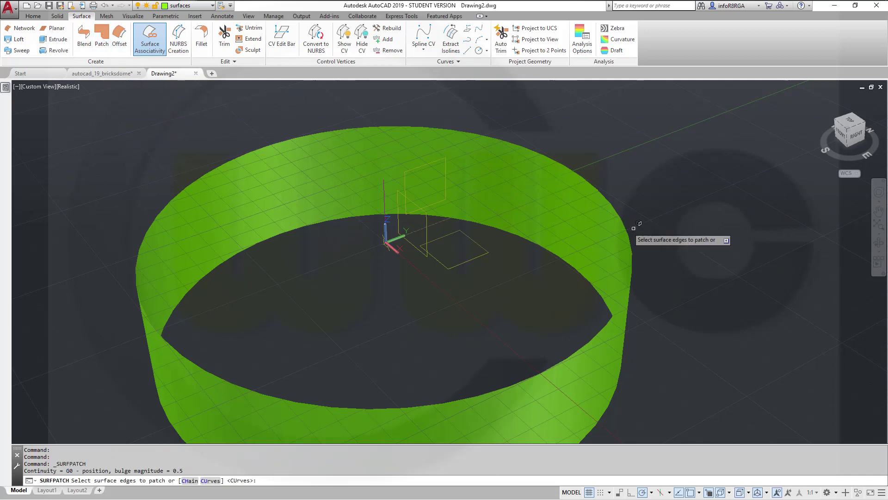
left_click(608, 324)
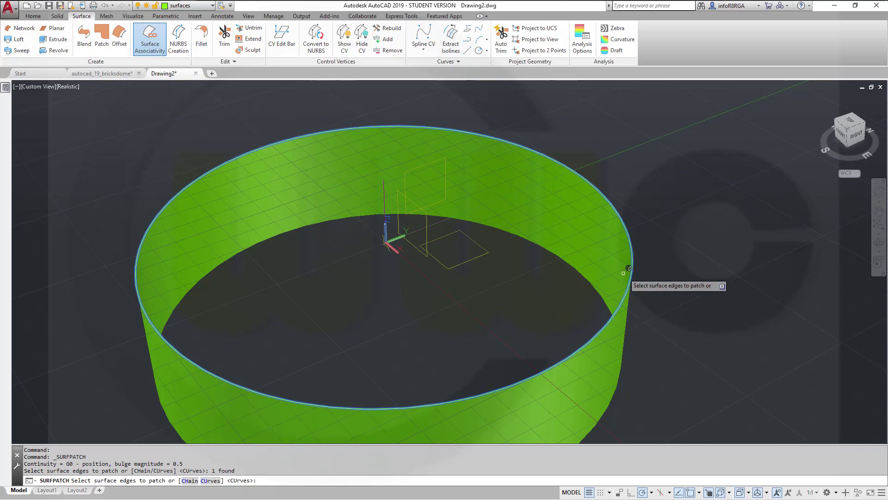
right_click(668, 230)
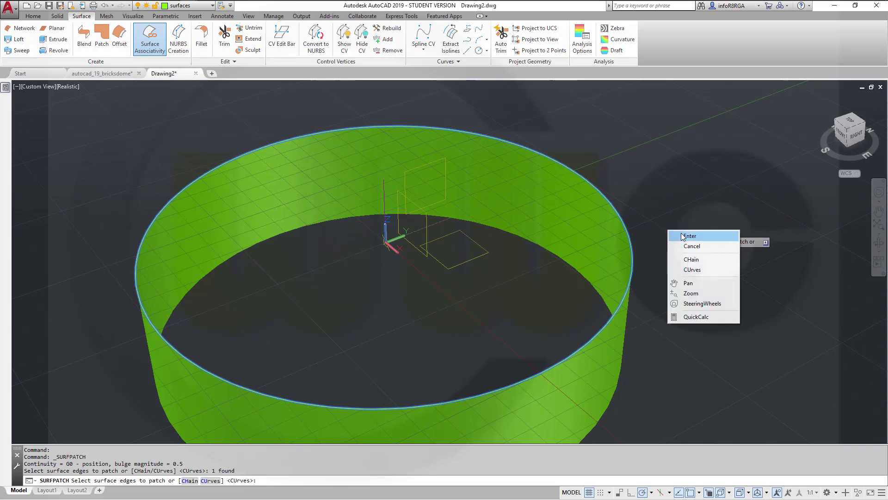
left_click(689, 236)
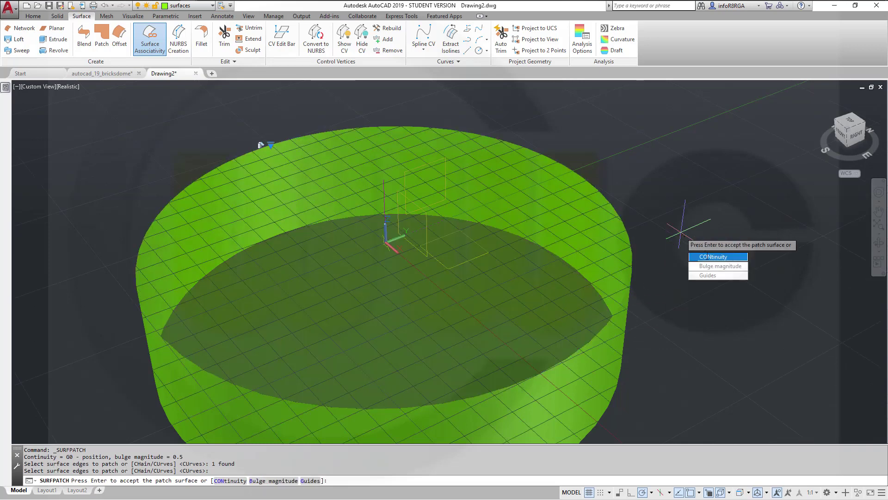
left_click(712, 257)
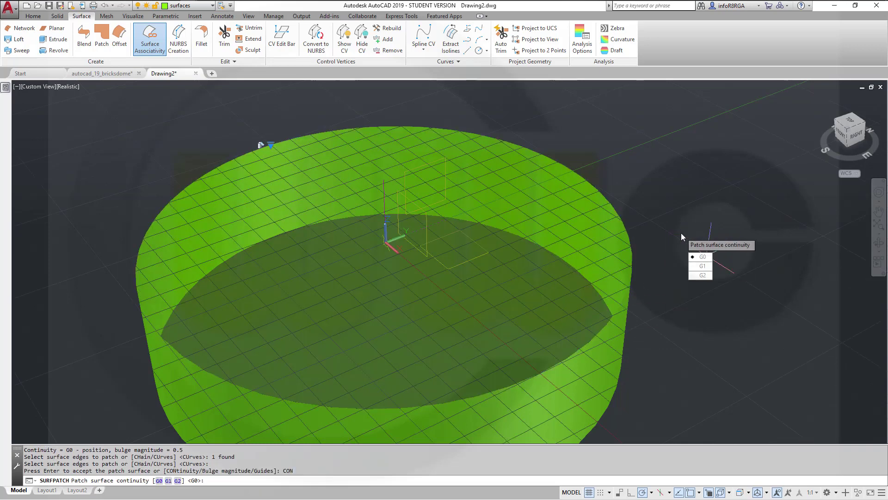
left_click(699, 266)
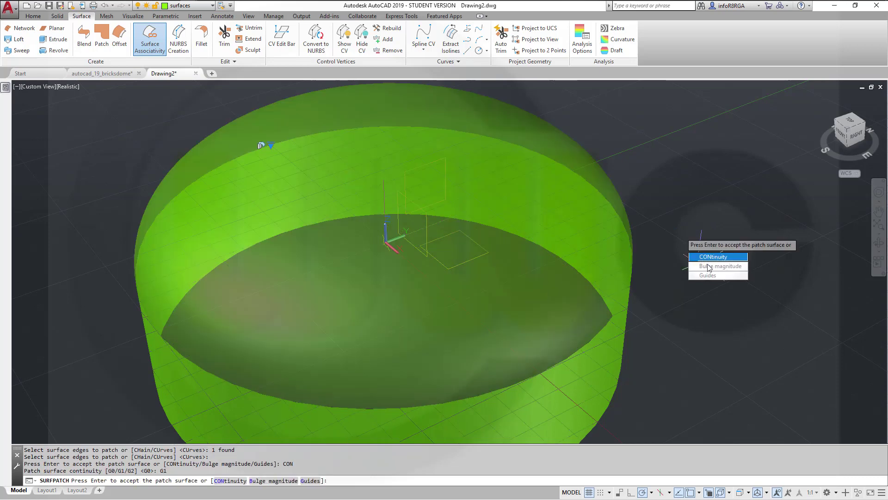
left_click(719, 266)
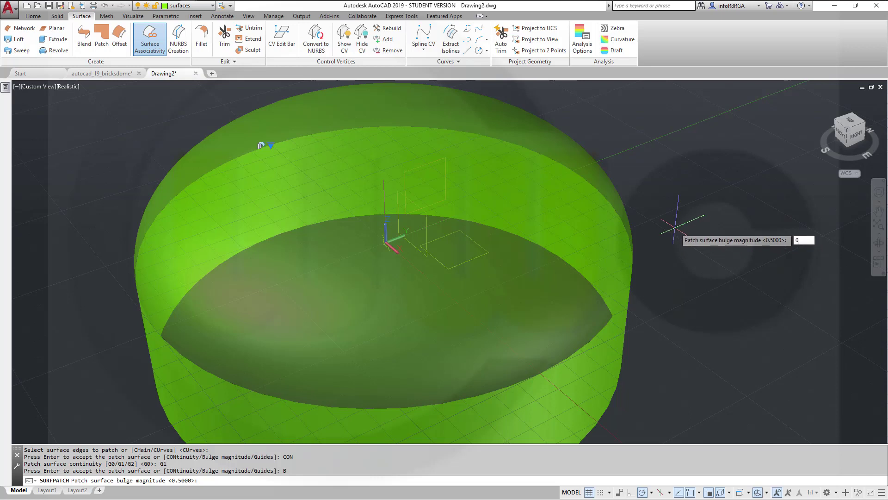
key("Return")
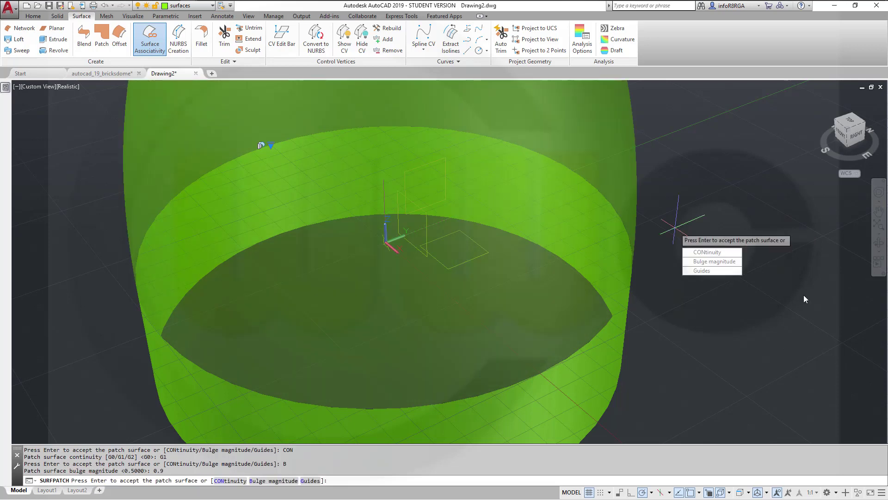
key("Return")
scroll(495, 194, "down", 3)
scroll(495, 193, "down", 2)
scroll(483, 236, "up", 1)
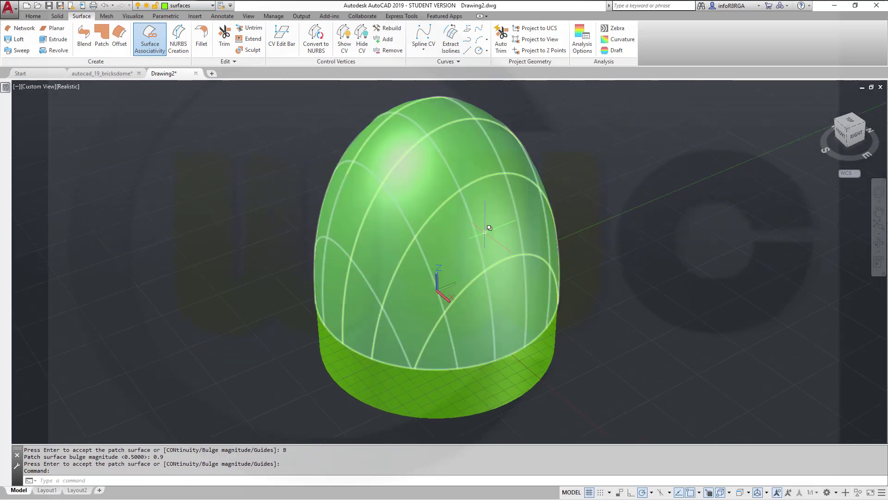
Move the lower cylindrical band onto layer 0
left_click(433, 405)
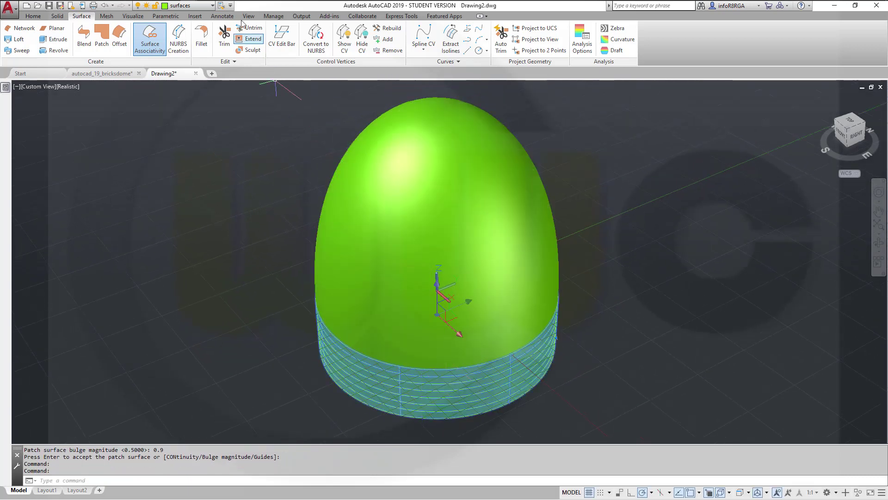
left_click(212, 6)
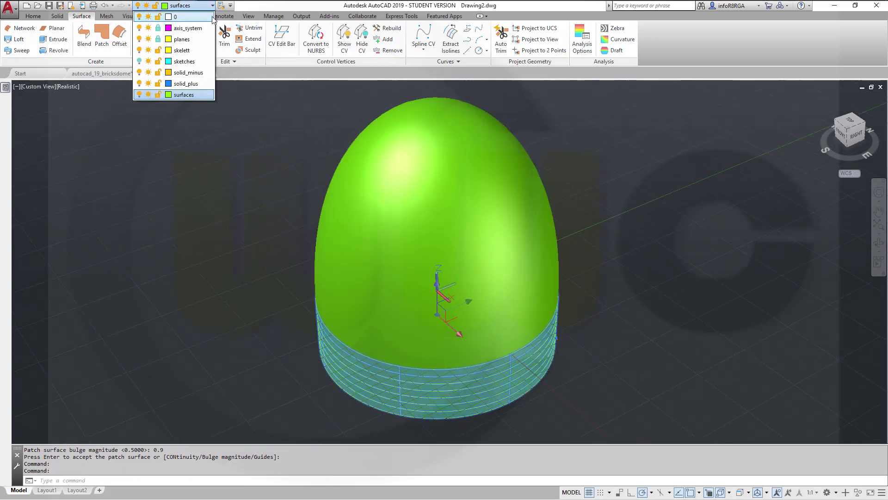
left_click(210, 18)
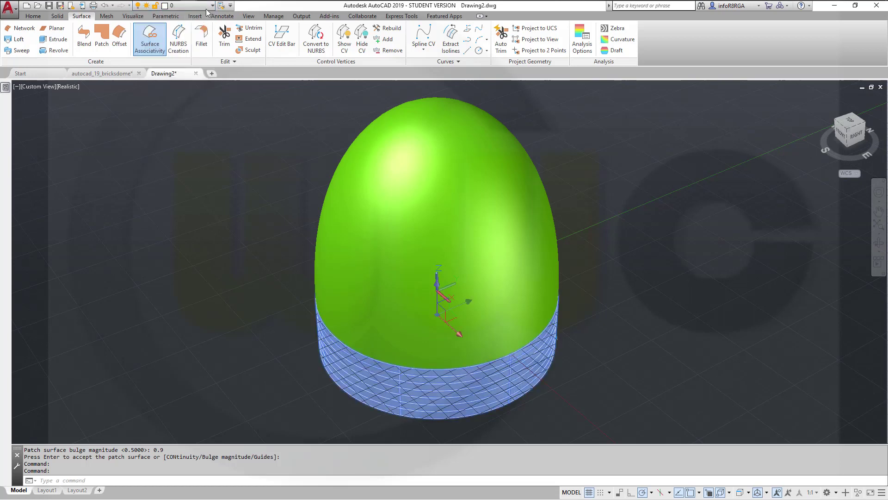
Turn layer 0 off to hide the base, then make sketches the current layer
left_click(212, 6)
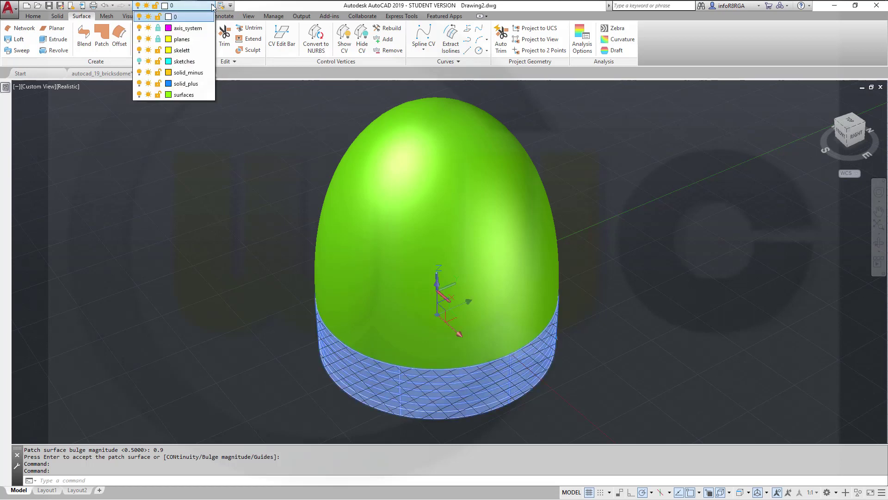
left_click(139, 16)
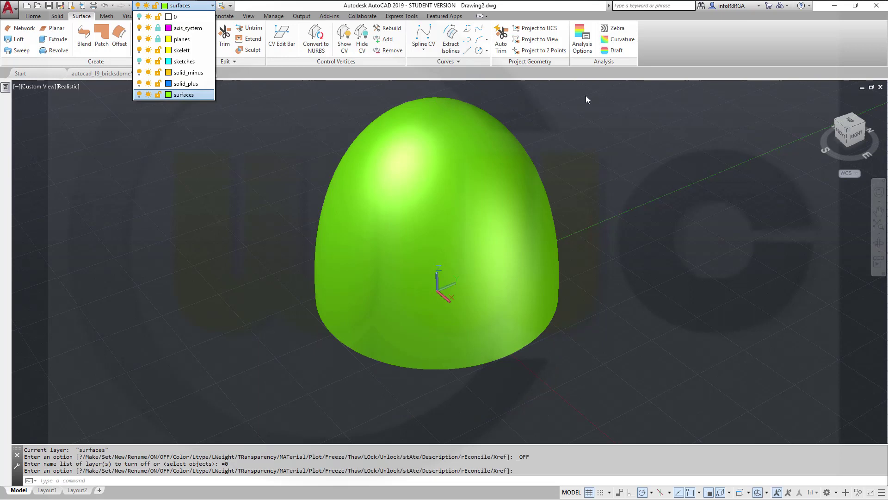
left_click(617, 170)
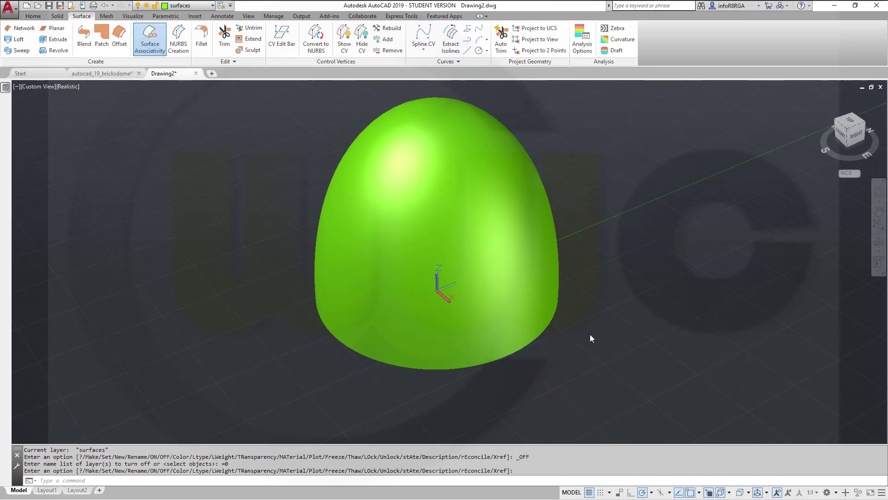
middle_click_drag(583, 331, 587, 348)
key("Return")
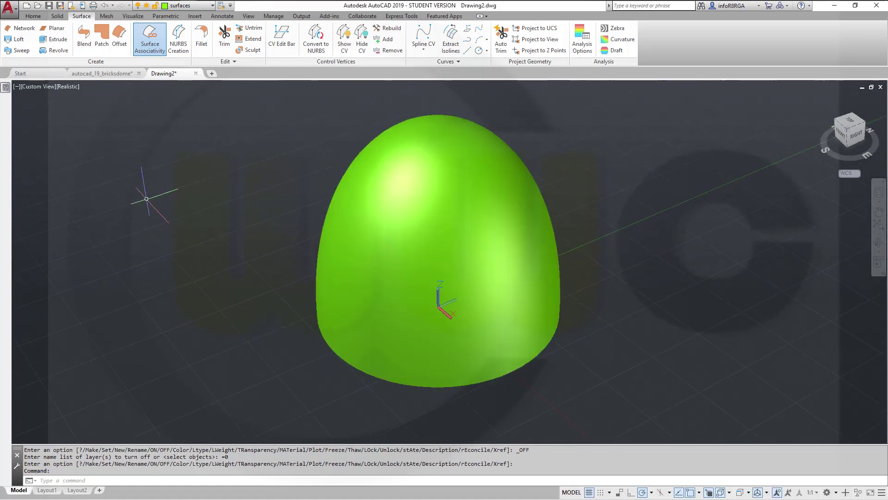
left_click(213, 6)
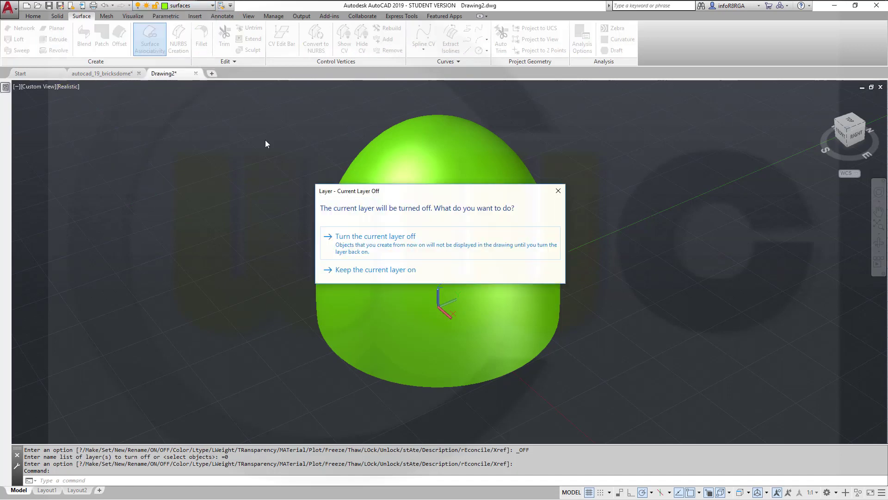
left_click(353, 271)
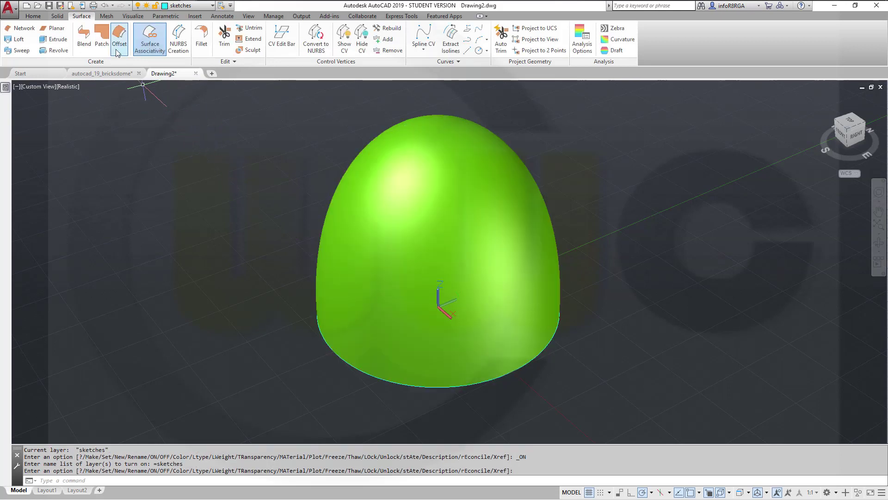
Draw a 400-long line starting at -200,0
type("L")
key("Return")
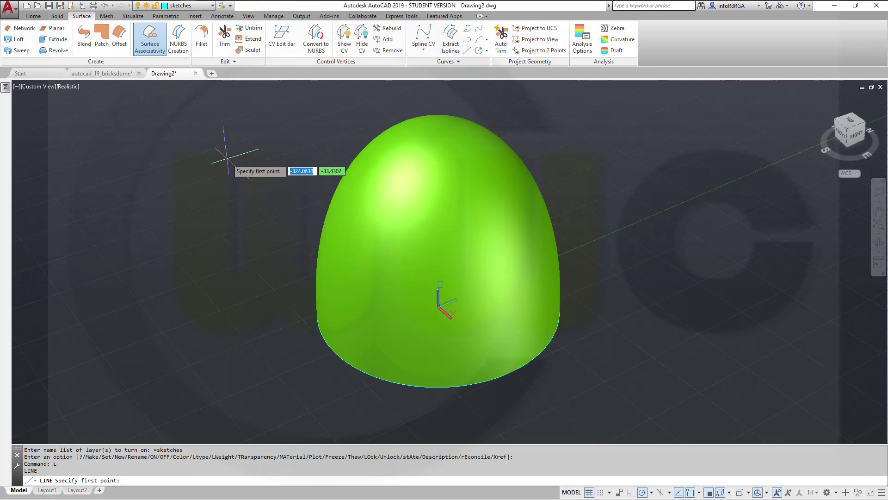
type("-200")
key("Tab")
type("0")
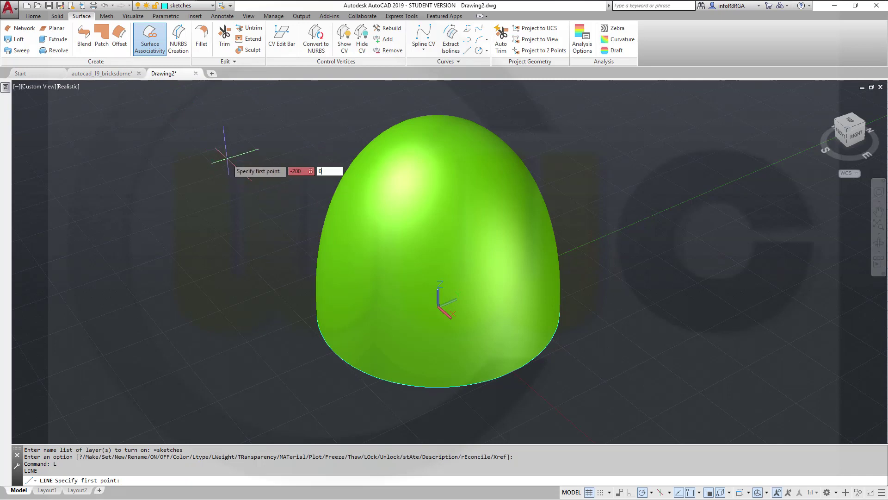
key("Return")
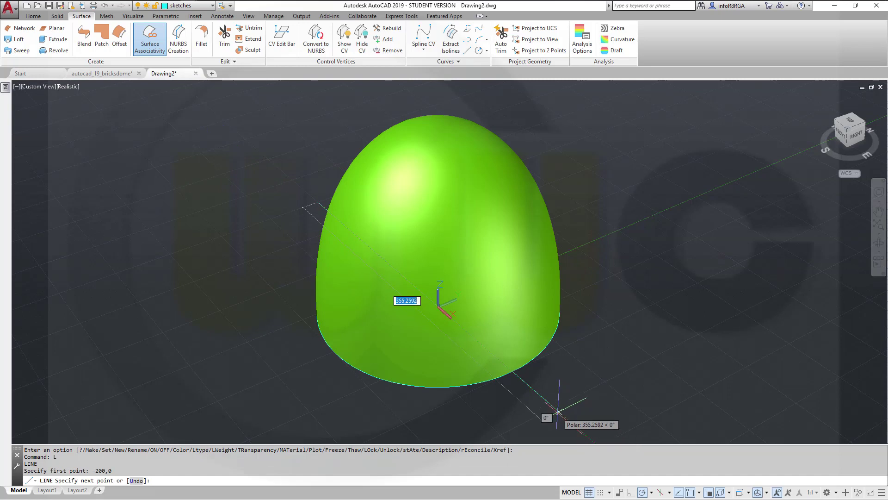
type("400")
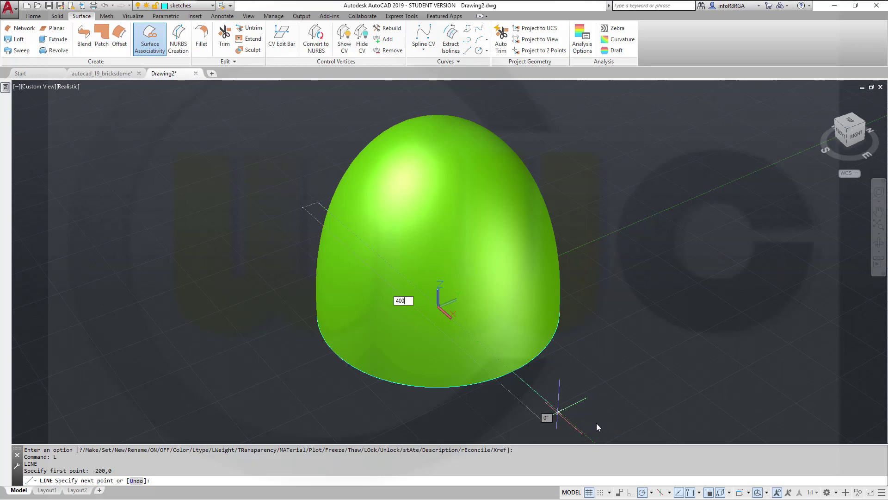
key("Escape")
key("Return")
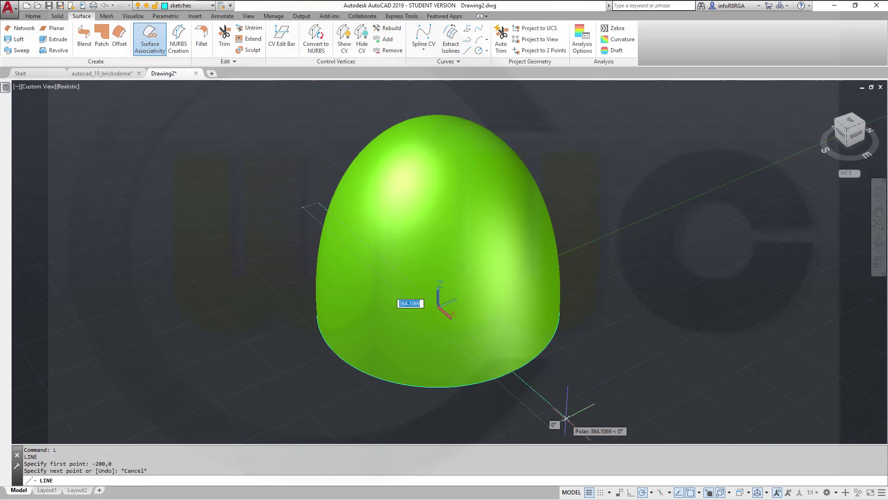
type("400")
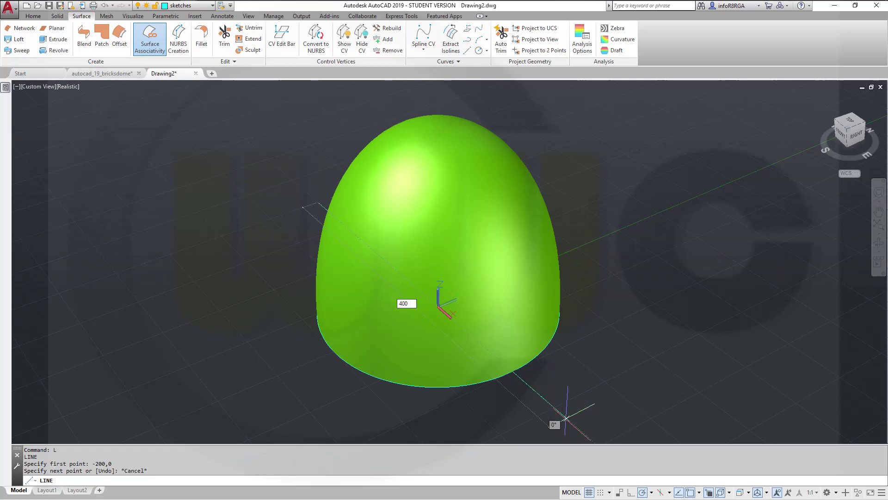
key("Return")
key("Return")
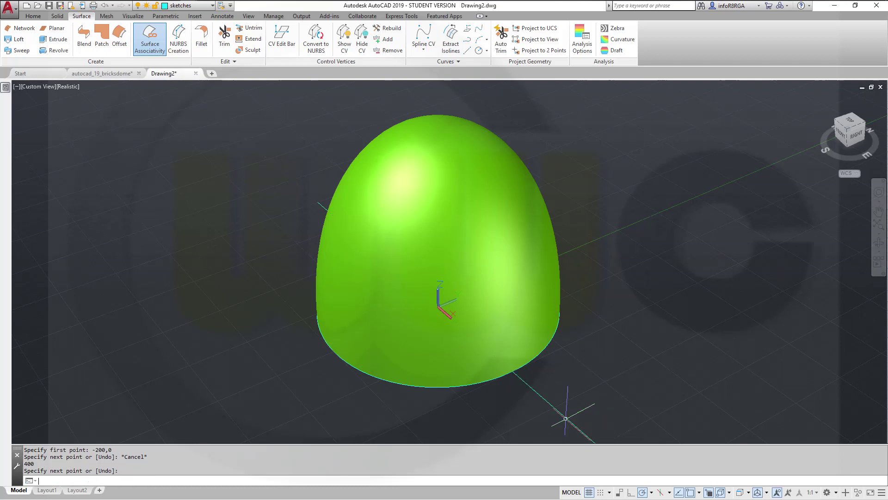
Extrude the line upward into a vertical plane surface cutting through the dome
left_click(57, 39)
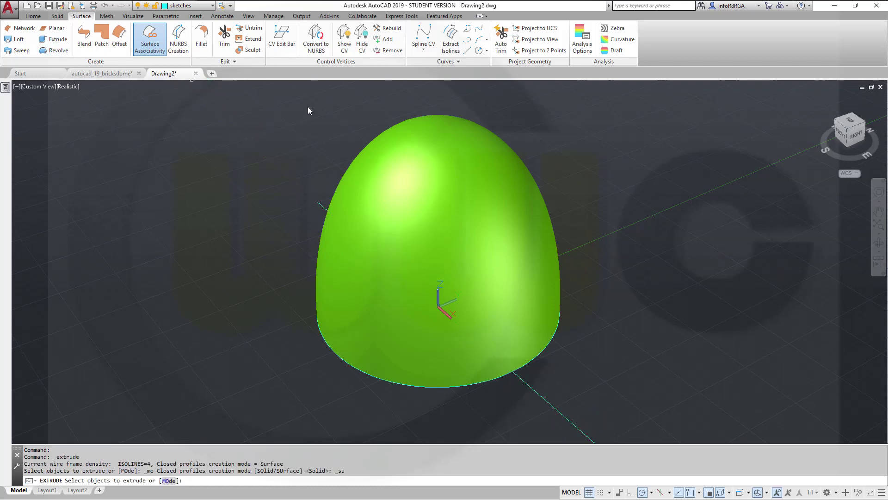
left_click(555, 403)
right_click(613, 354)
left_click(635, 359)
left_click(455, 97)
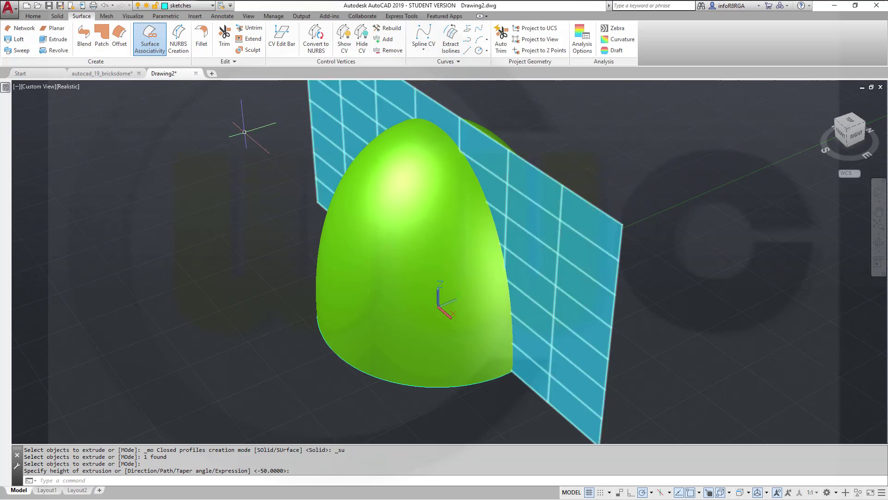
left_click(34, 19)
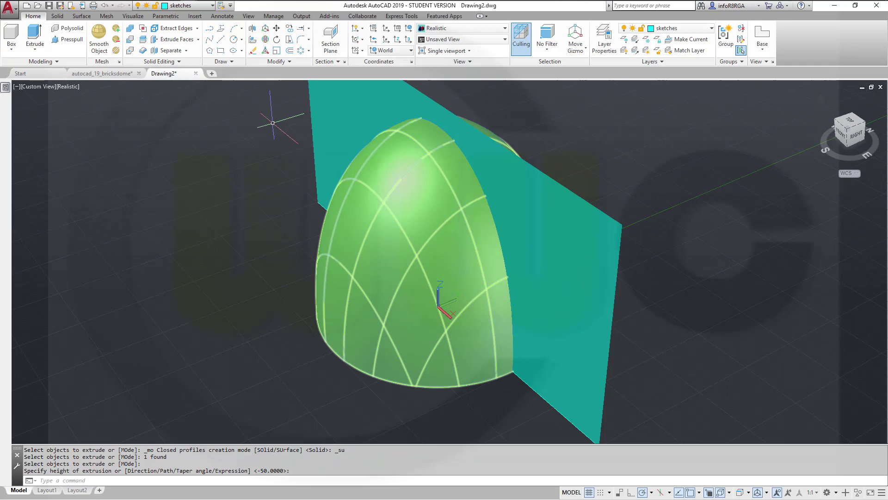
Rotate a copy of the cutting plane by -18 degrees about base point 0,0
left_click(277, 40)
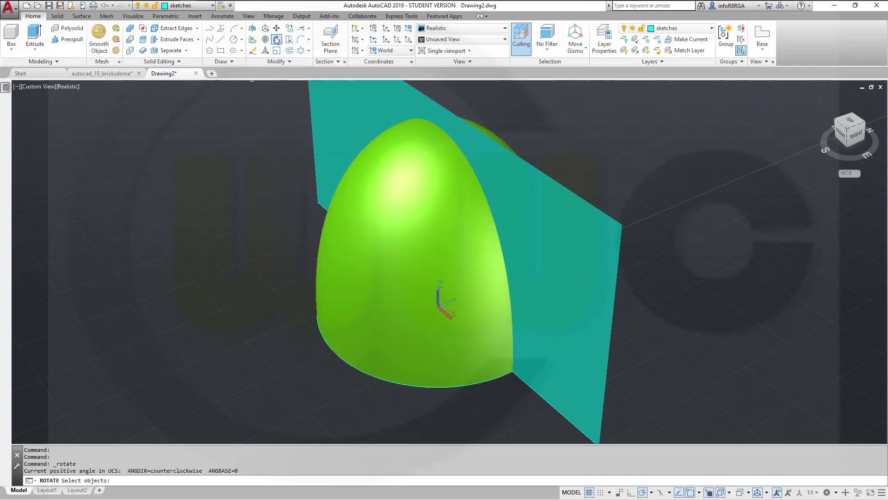
left_click(588, 196)
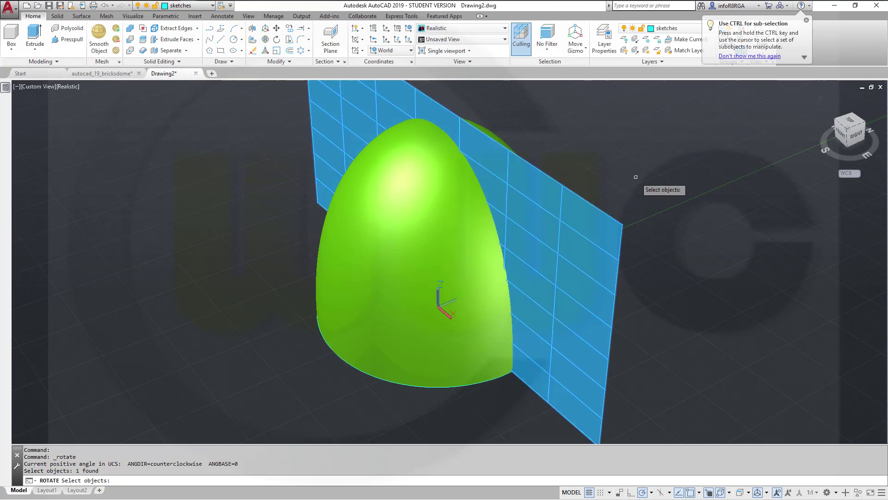
key("Return")
type("0,0")
key("Return")
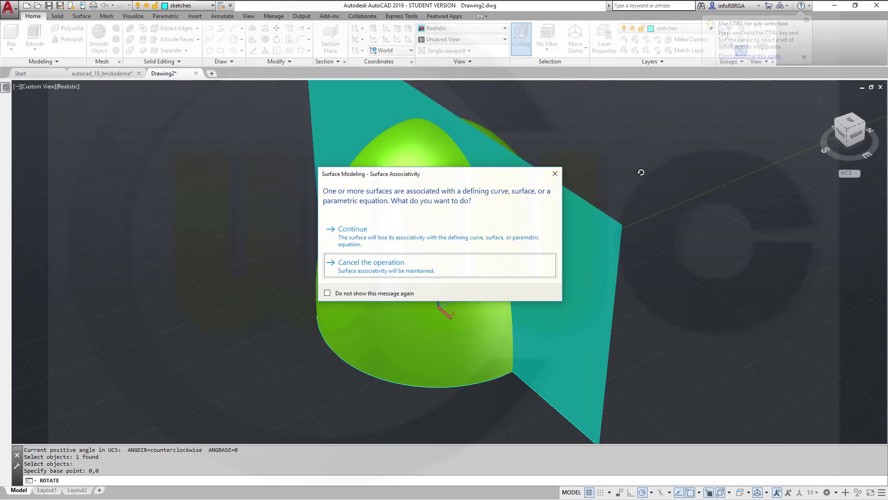
left_click(365, 240)
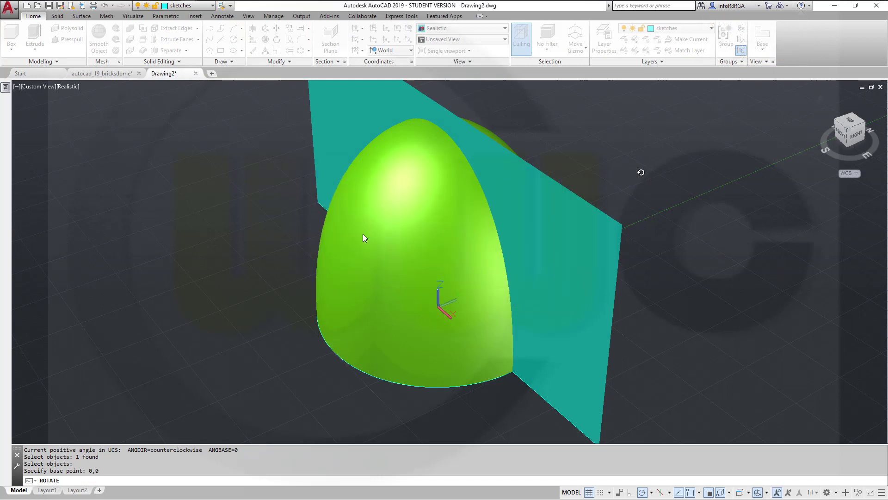
right_click(610, 189)
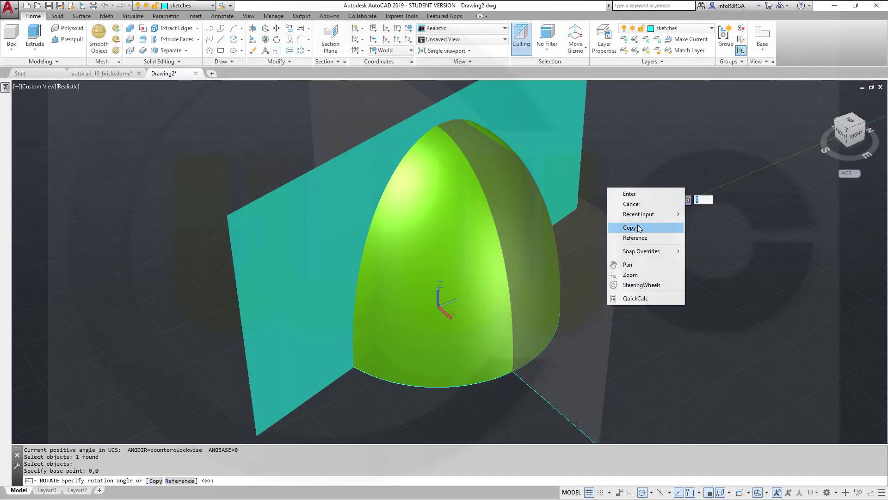
left_click(636, 227)
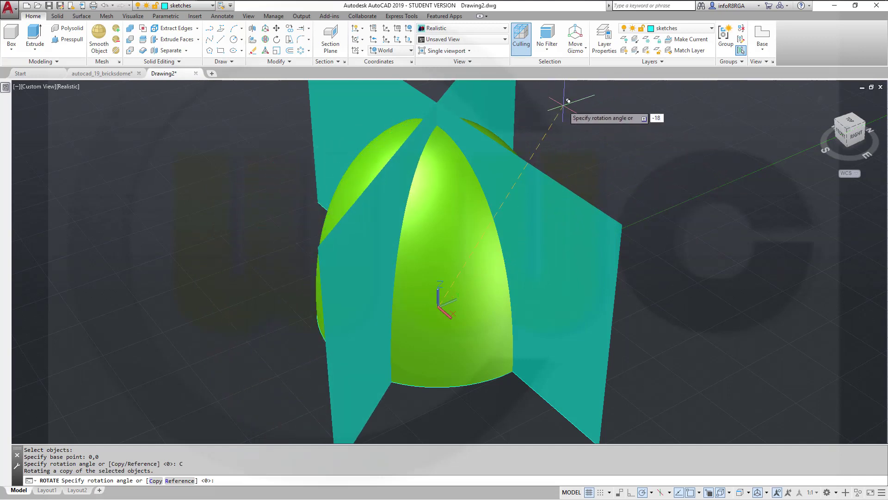
key("Return")
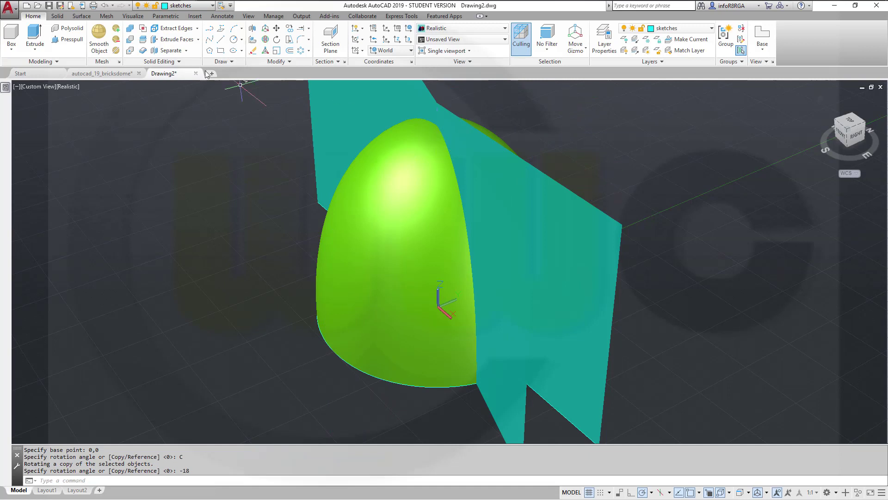
Trim away the part of the dome beyond the first cutting plane
left_click(82, 16)
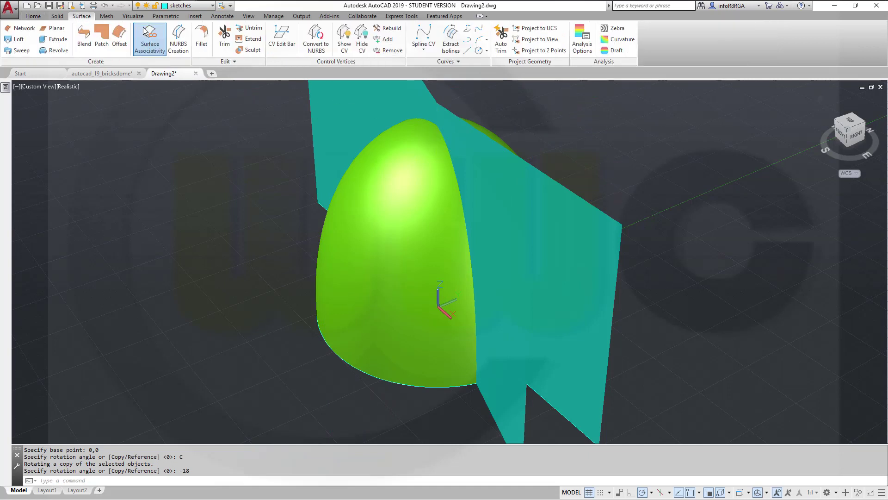
left_click(223, 42)
left_click(384, 196)
right_click(621, 157)
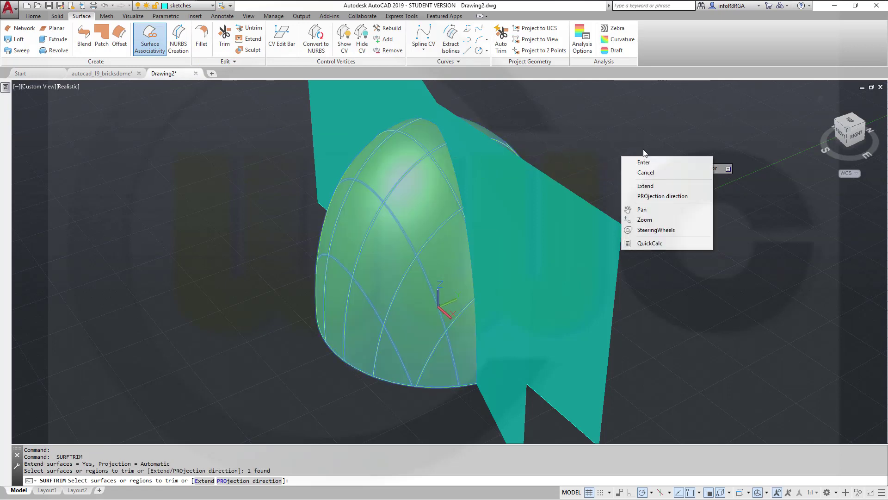
left_click(662, 164)
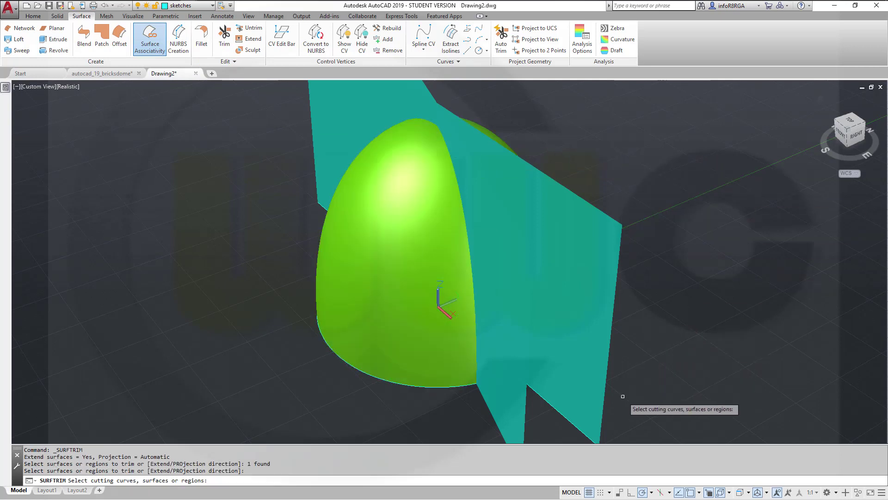
left_click(598, 386)
key("Return")
middle_click_drag(680, 307, 542, 238, "shift")
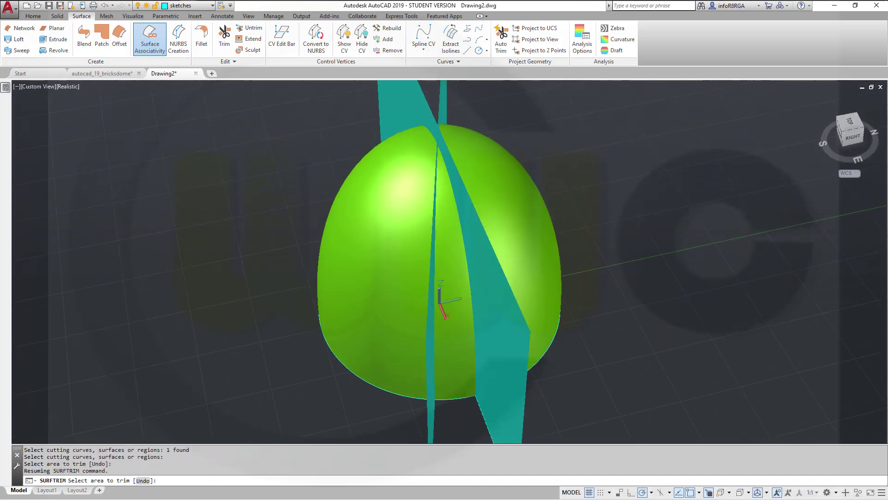
left_click(605, 347)
middle_click_drag(638, 313, 629, 319, "shift")
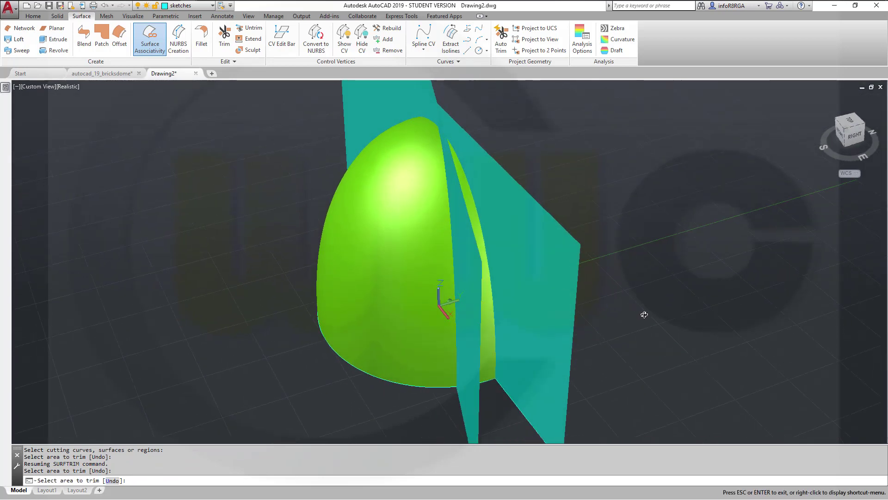
right_click(648, 250)
left_click(657, 252)
Trim the dome on the other side against the second cutting plane
key("Return")
left_click(395, 263)
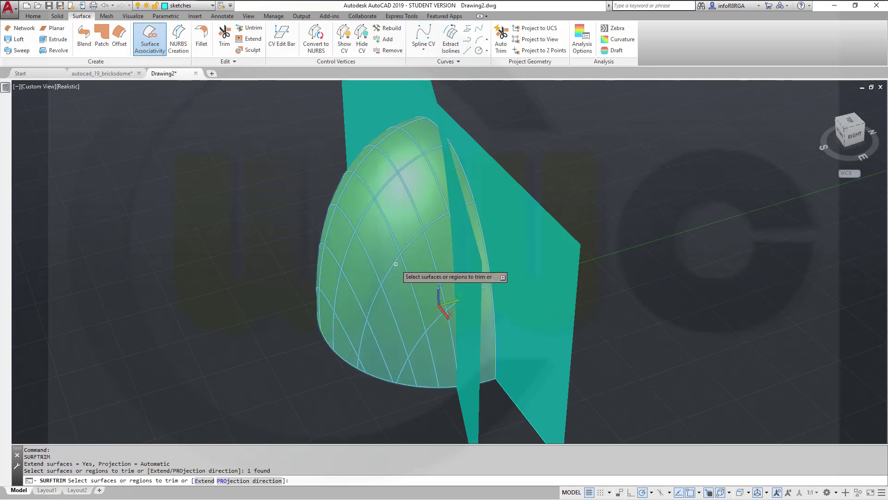
right_click(623, 198)
left_click(648, 206)
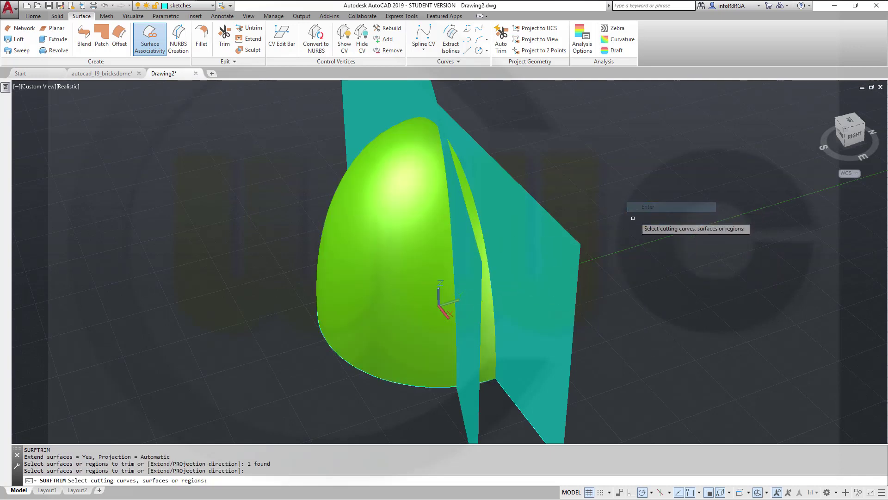
left_click(476, 362)
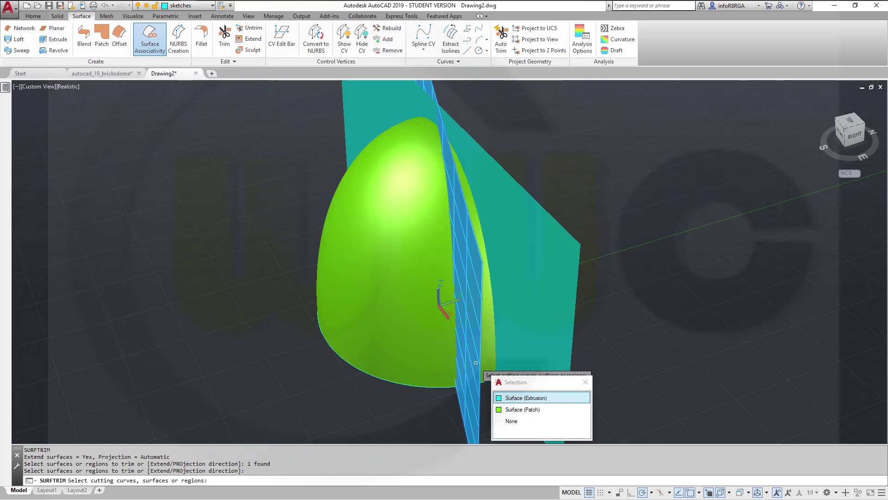
left_click(510, 399)
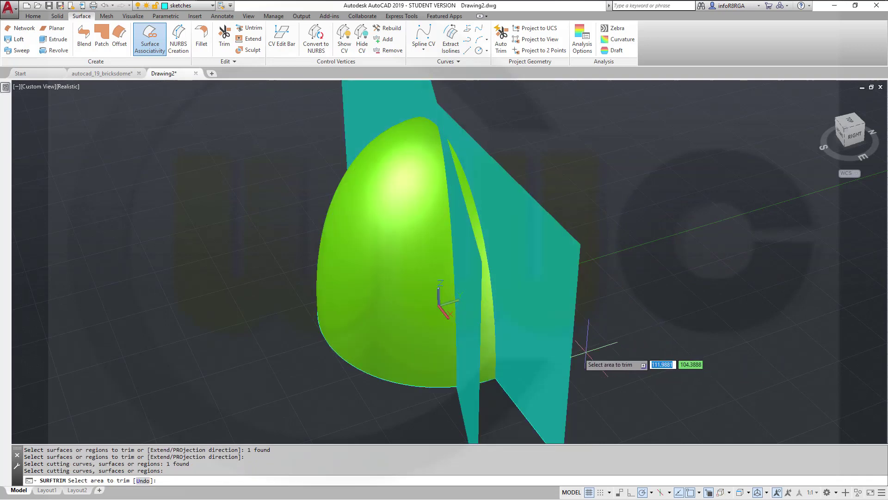
left_click(356, 267)
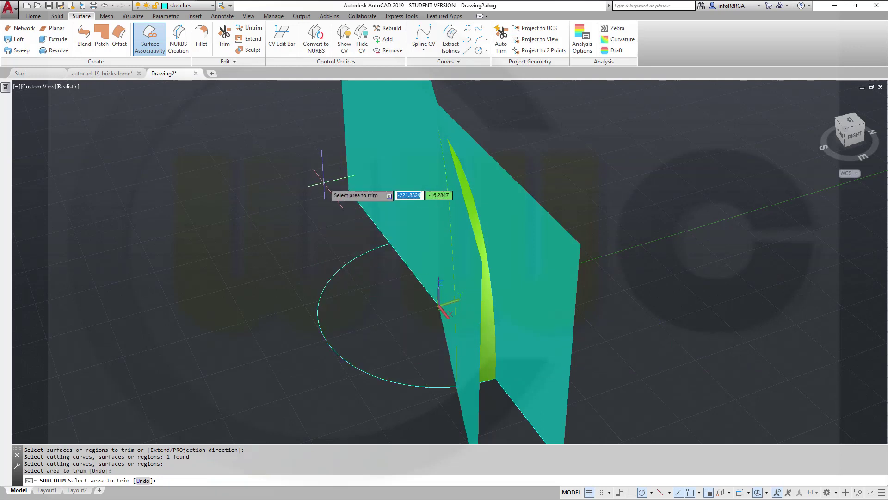
Move both cutting planes onto the hidden layer 0
key("Escape")
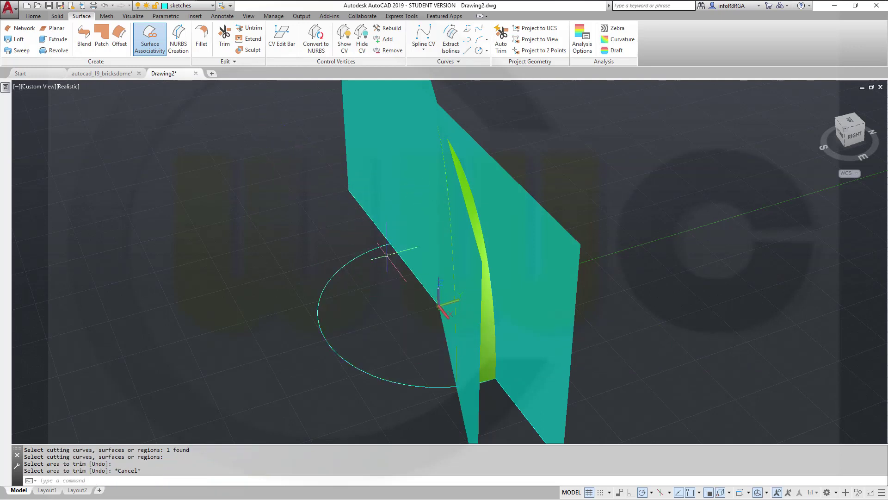
left_click(467, 394)
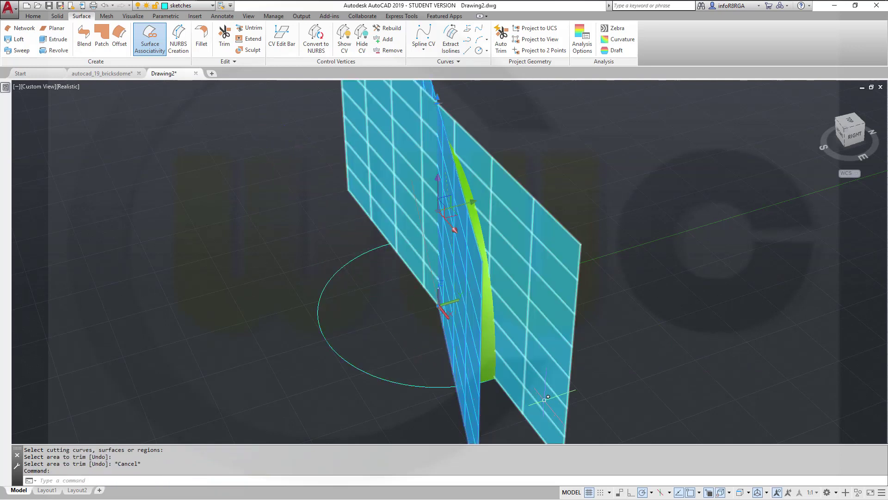
left_click(568, 319)
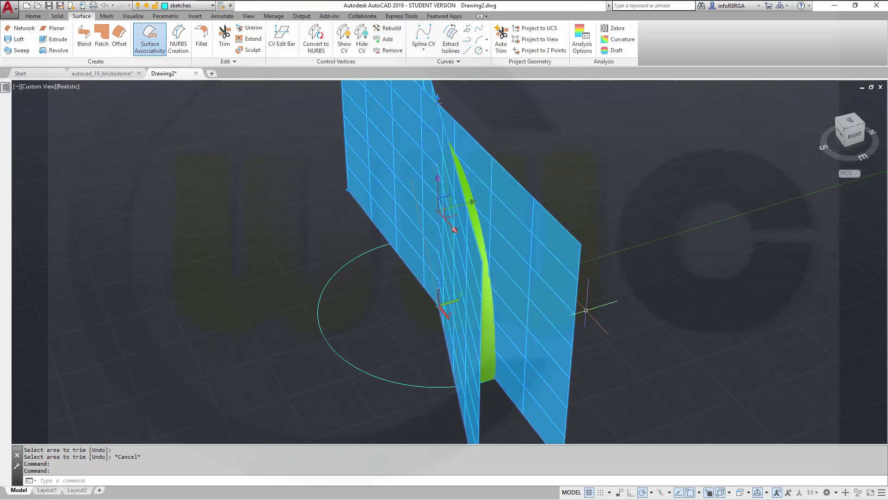
left_click(207, 6)
left_click(207, 19)
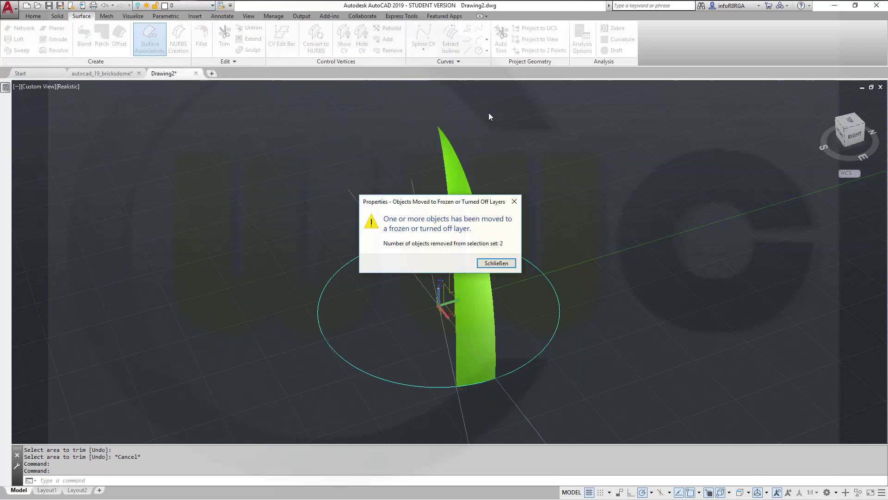
left_click(496, 262)
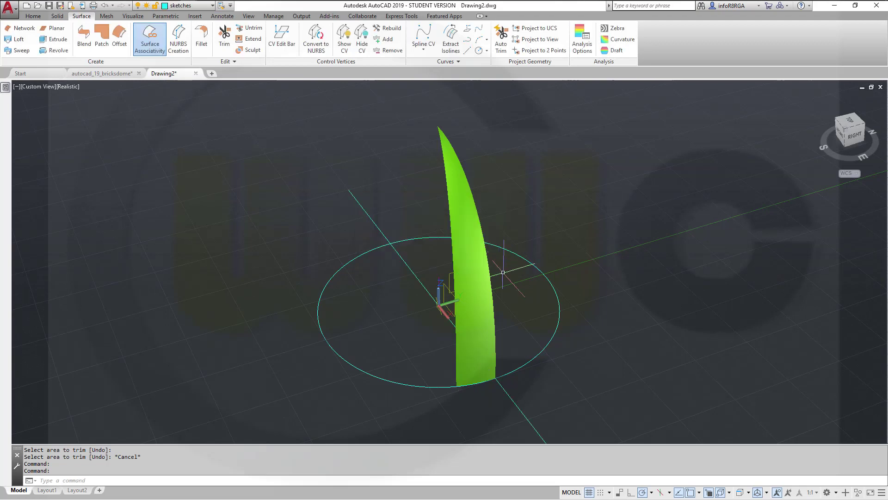
middle_click_drag(565, 370, 589, 367, "shift")
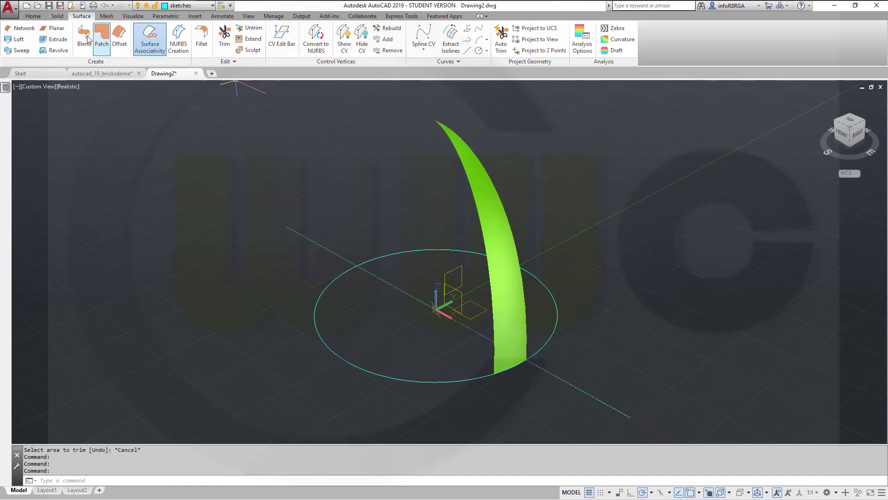
Extract the edges of the sliver surface as curves
left_click(57, 15)
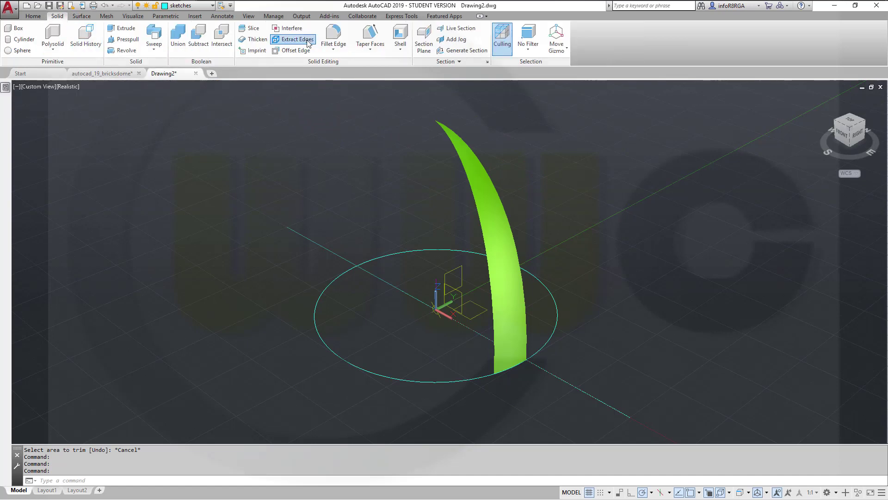
left_click(293, 39)
left_click(494, 215)
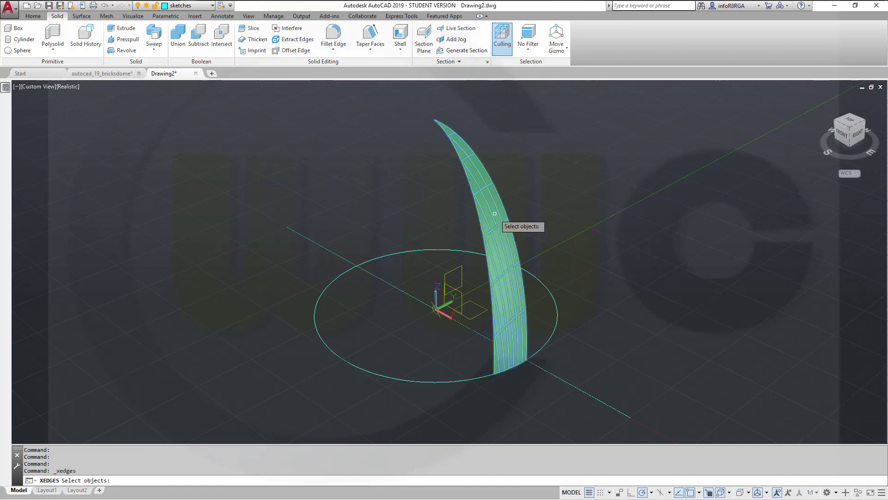
key("Return")
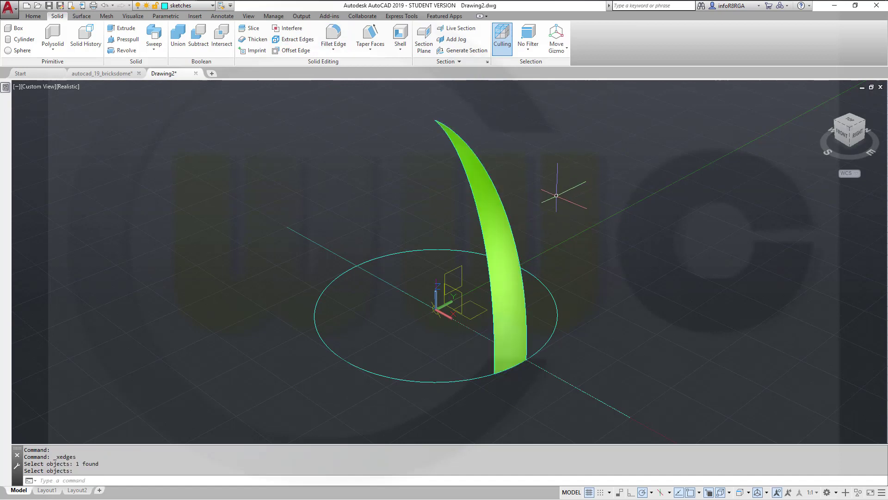
Turn off the surfaces layer and delete the left extracted arc
left_click(213, 5)
left_click(139, 94)
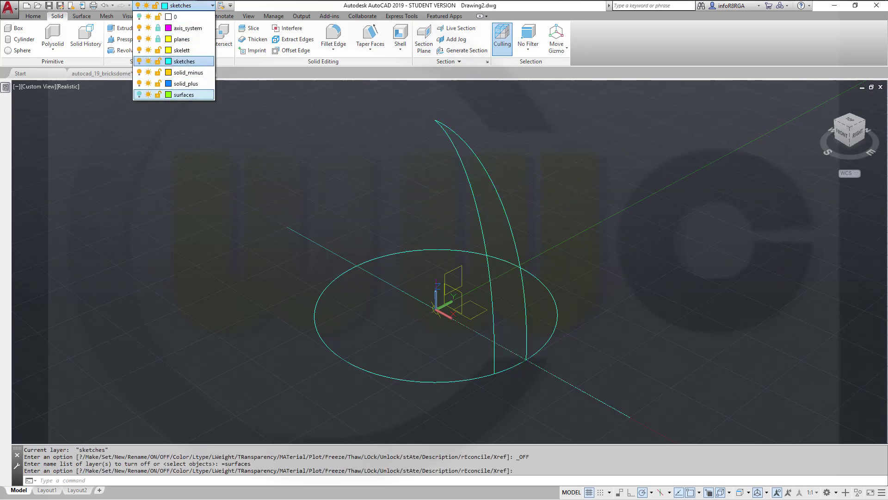
left_click(375, 137)
left_click(475, 199)
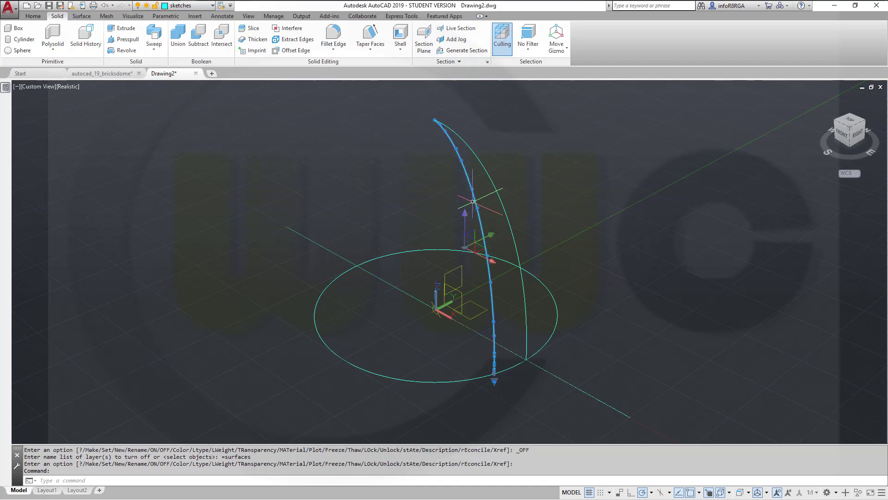
key("Delete")
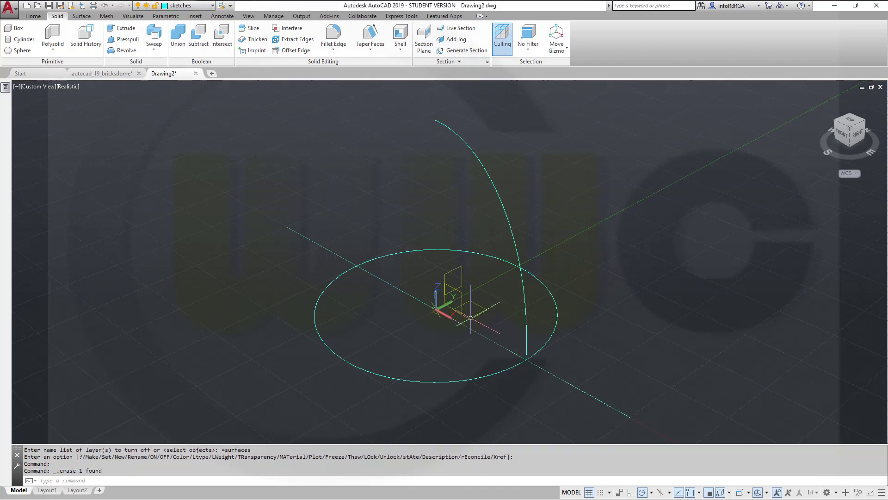
Rotate the UCS 90 degrees around its X axis
left_click(443, 305)
mouse_move(453, 301)
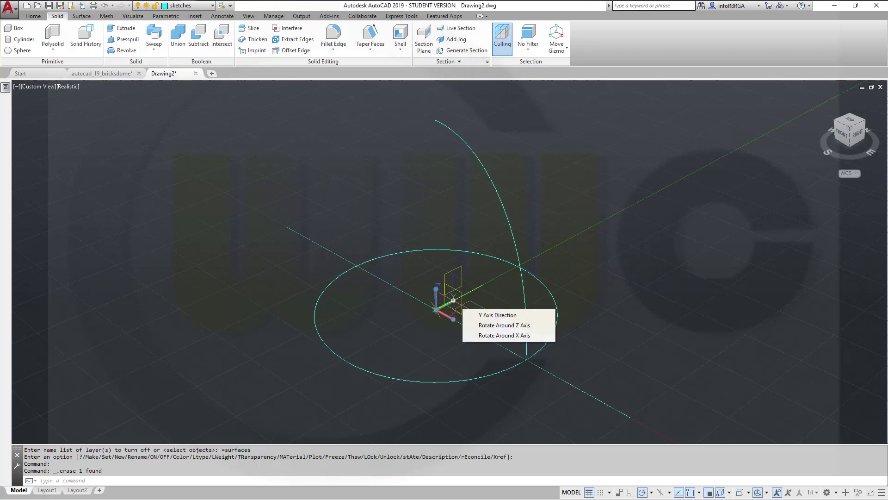
left_click(497, 334)
left_click(504, 331)
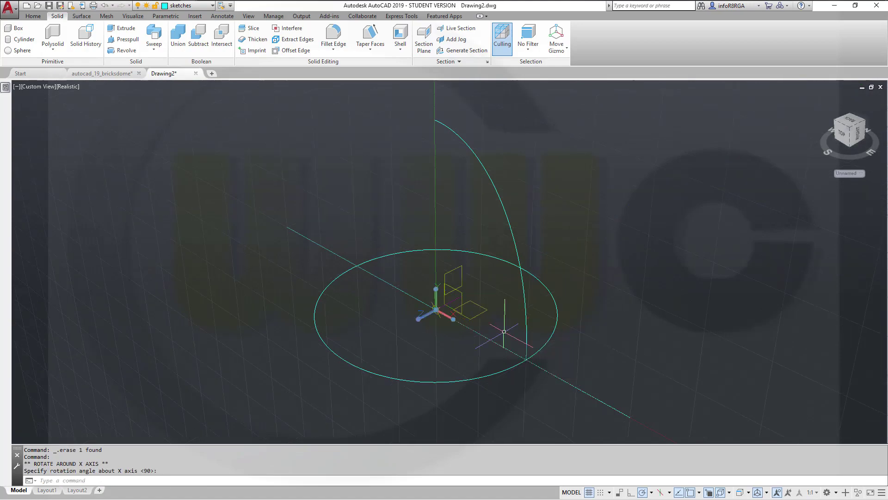
View the arc flat from the front in the 2D Wireframe visual style
left_click(844, 136)
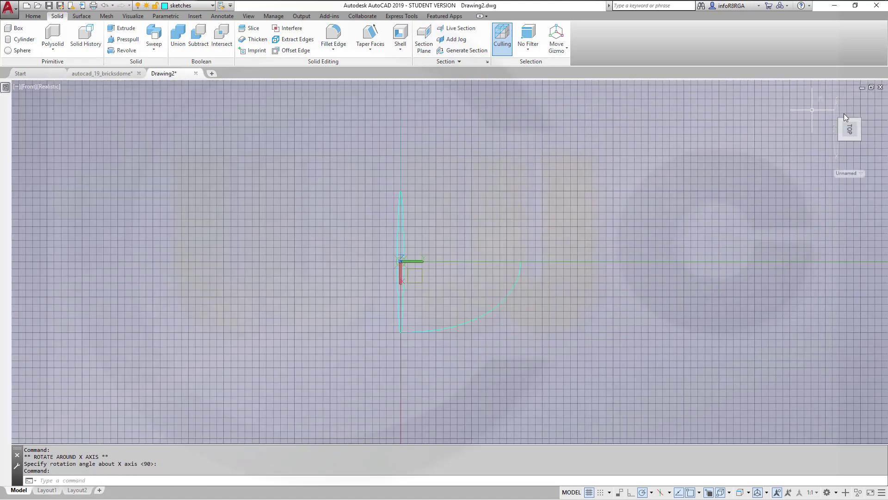
left_click(820, 99)
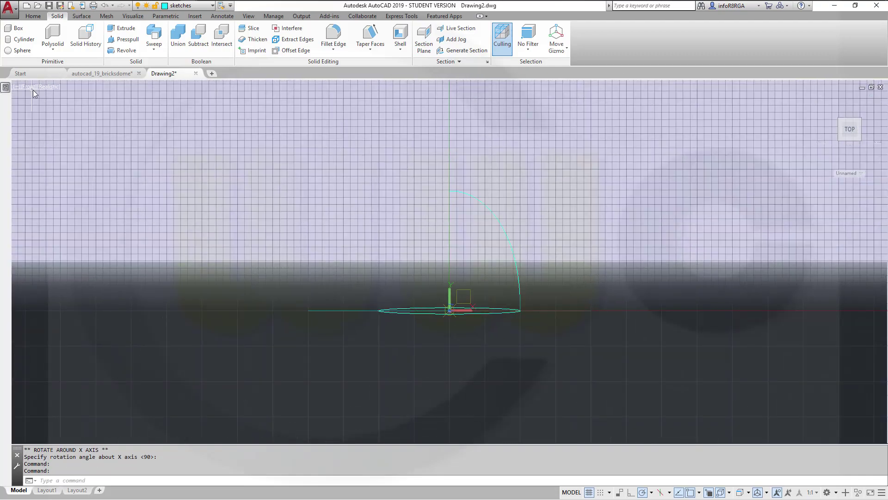
left_click(43, 86)
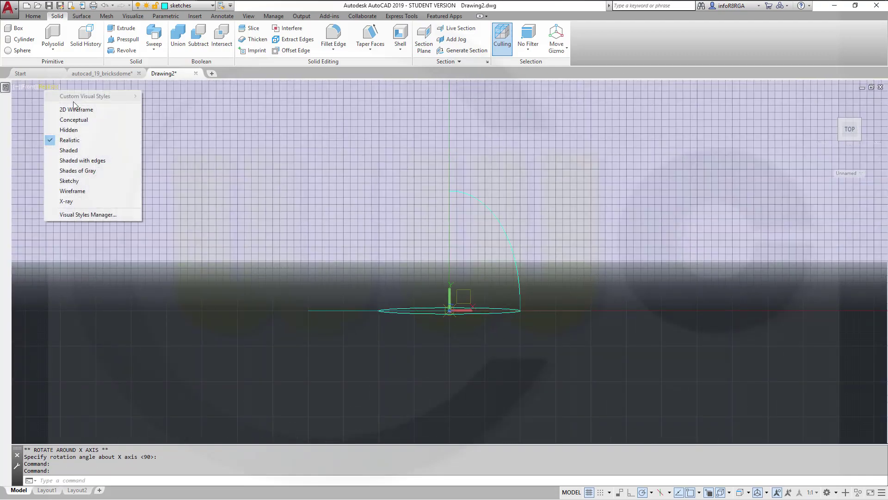
left_click(76, 109)
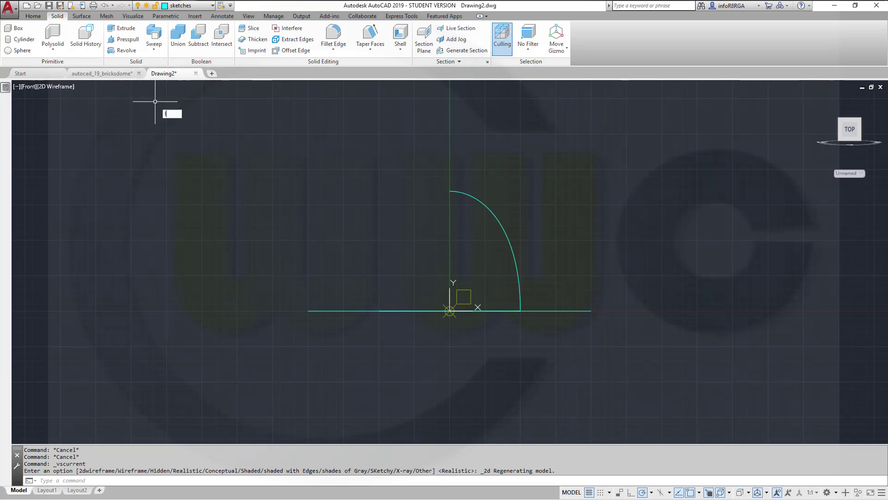
type("L")
key("Return")
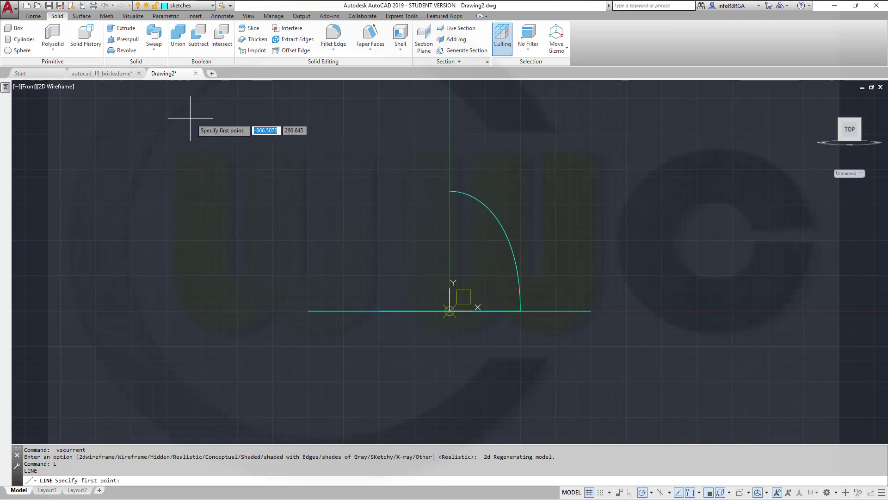
Draw a horizontal line rightward from the arc's bottom endpoint along the base
left_click(520, 310)
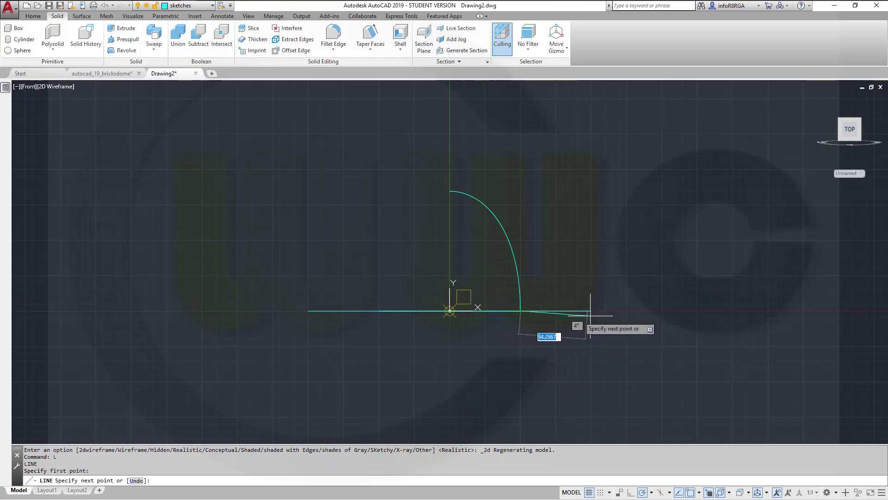
left_click(639, 310)
key("Escape")
key("Escape")
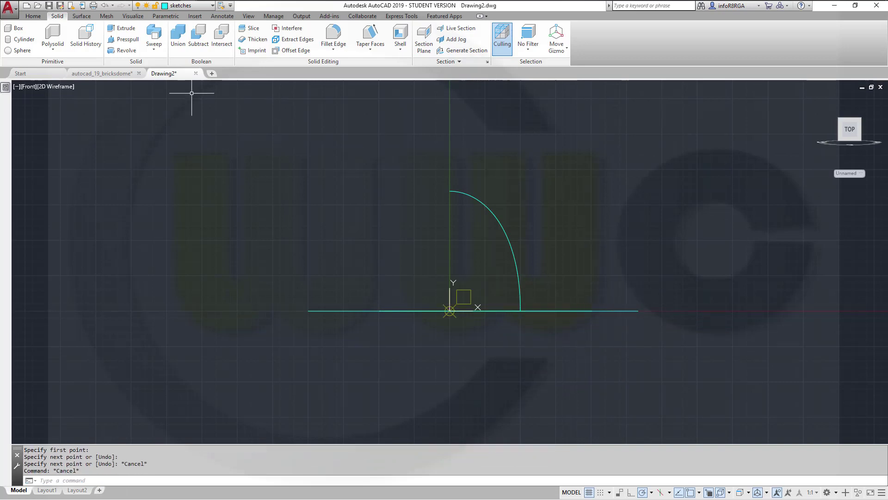
Path-array the horizontal line along the quarter arc, divided evenly into 6 items
left_click(33, 16)
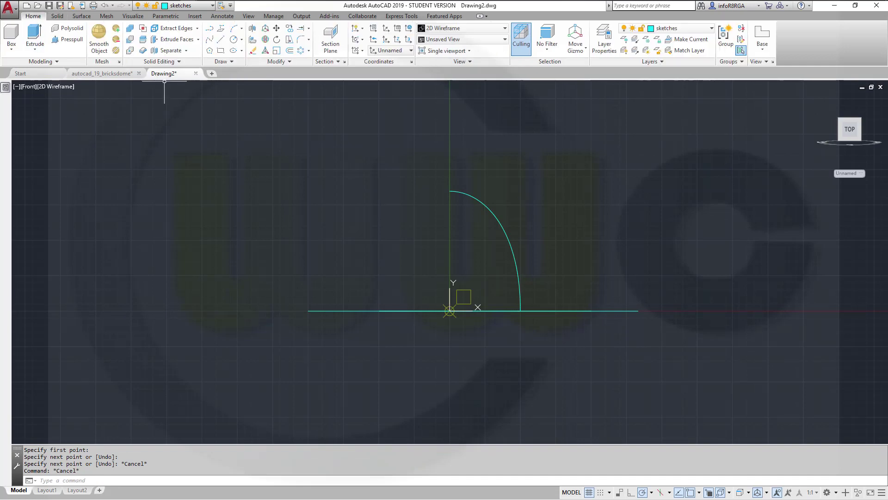
left_click(308, 54)
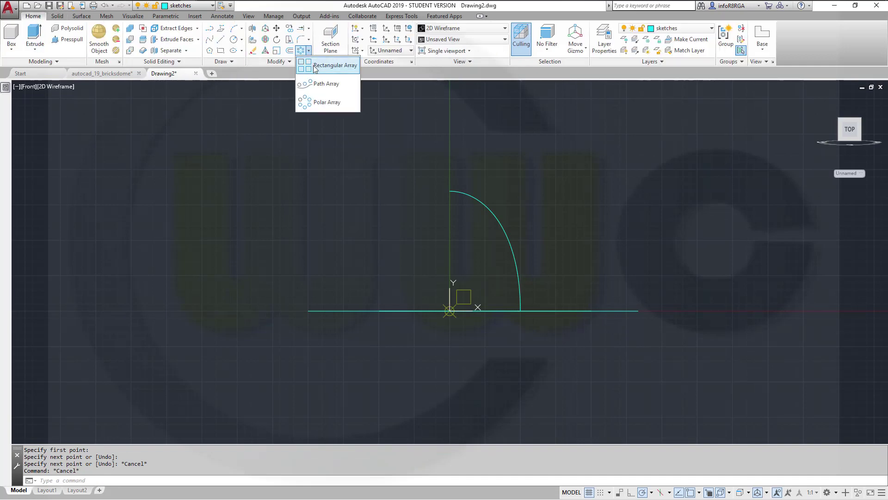
left_click(319, 84)
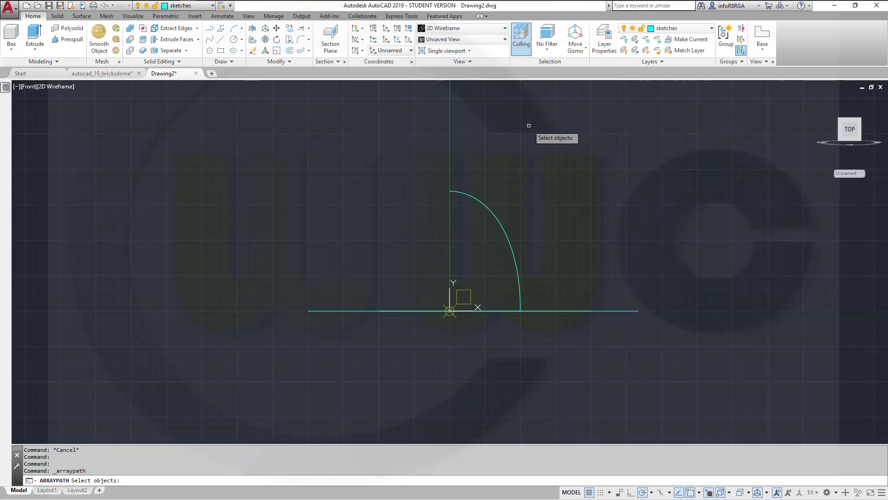
left_click(622, 311)
key("Return")
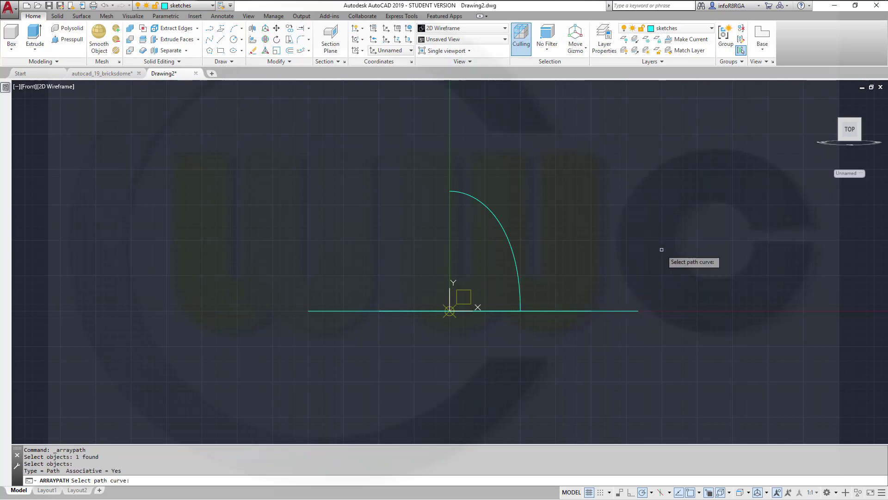
left_click(512, 246)
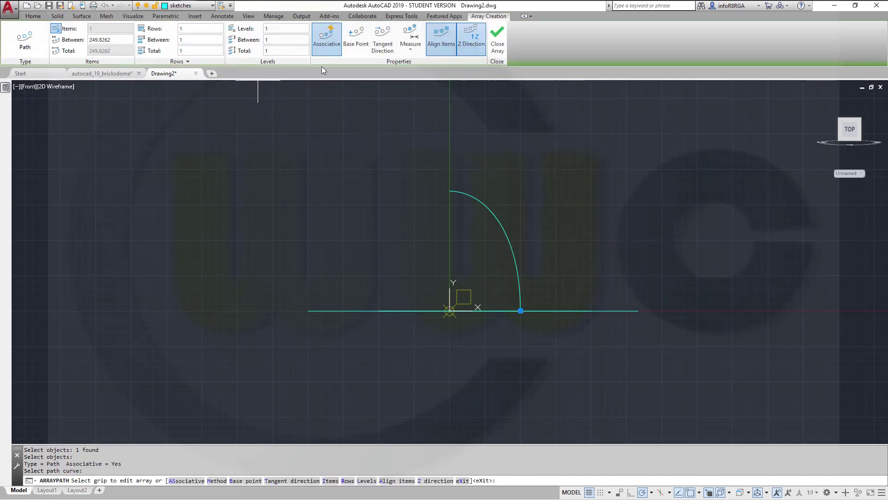
left_click(412, 51)
left_click(419, 68)
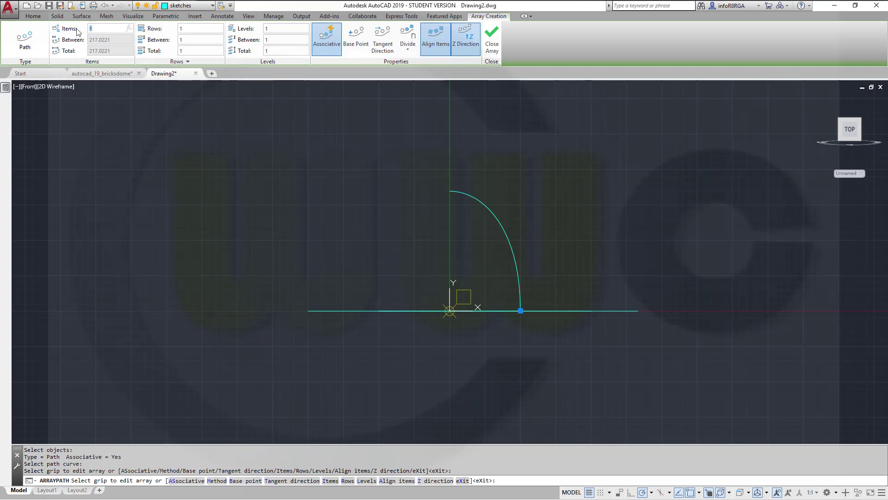
key("Return")
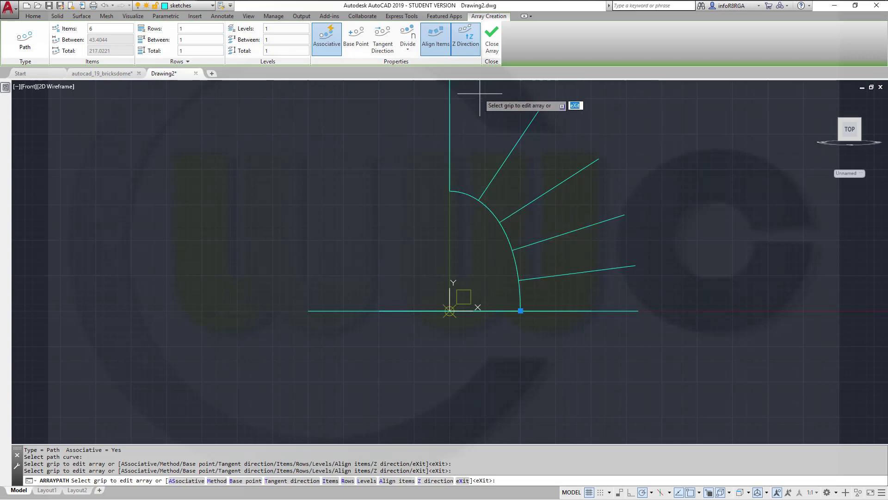
left_click(492, 37)
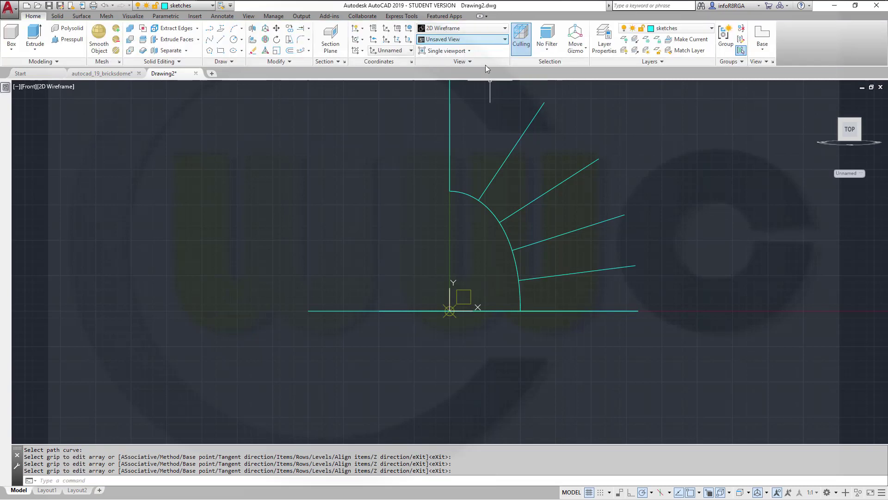
Undo the stray view change and pan the drawing upward
mouse_move(304, 150)
middle_mouse_down()
mouse_move(291, 172)
mouse_move(307, 200)
mouse_move(283, 220)
mouse_move(358, 237)
mouse_move(347, 238)
mouse_move(391, 215)
middle_mouse_up()
key("ctrl+z")
key("ctrl+z")
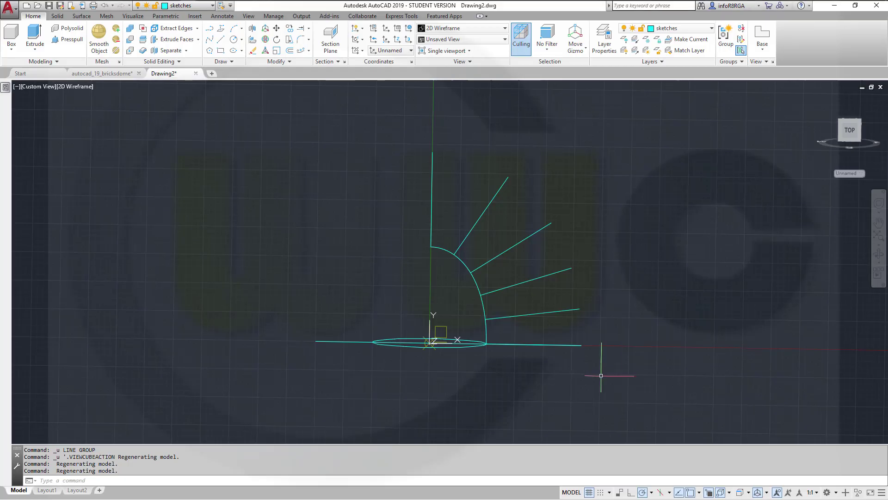
middle_click_drag(559, 382, 540, 362)
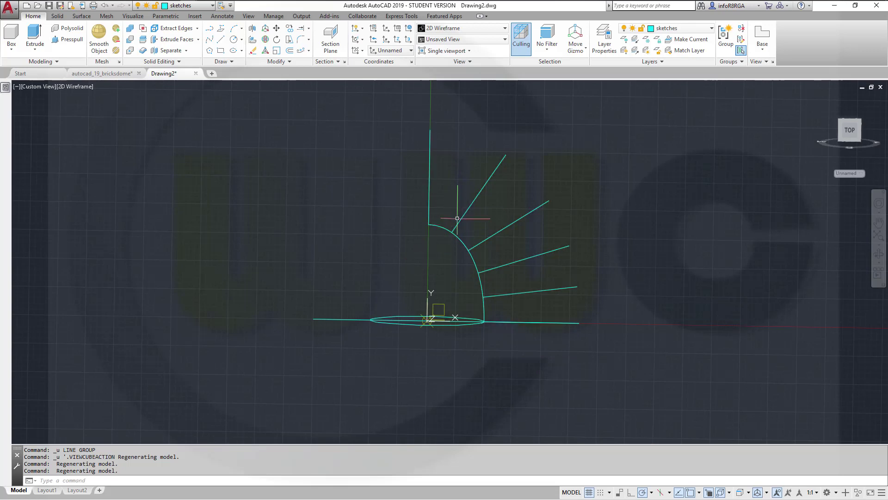
Explode the radial-line path array into separate lines, then switch to the Front view
left_click(462, 204)
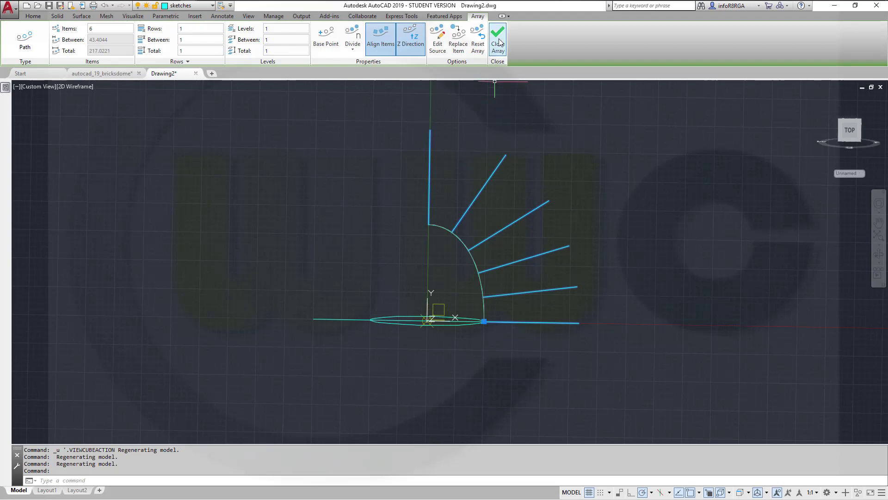
left_click(495, 54)
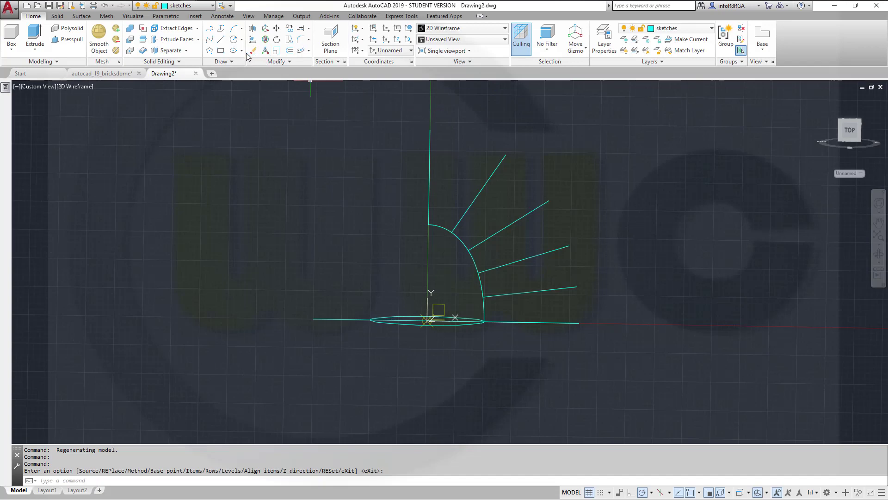
left_click(287, 61)
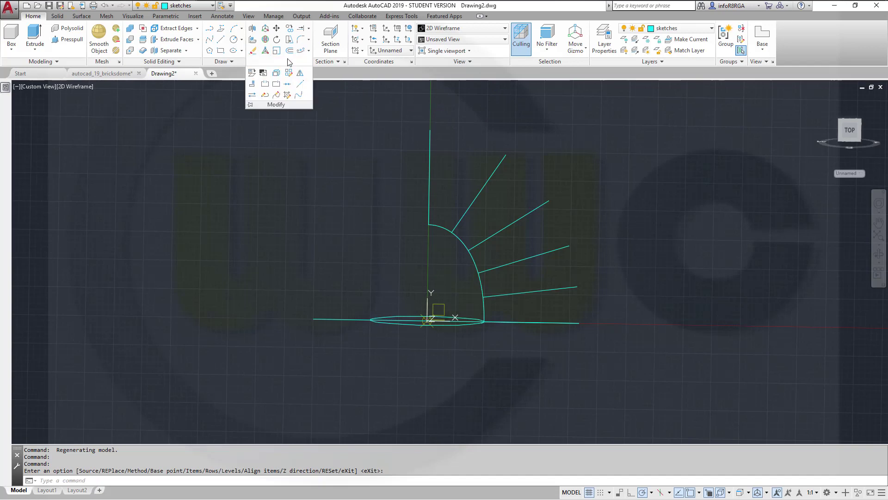
left_click(276, 73)
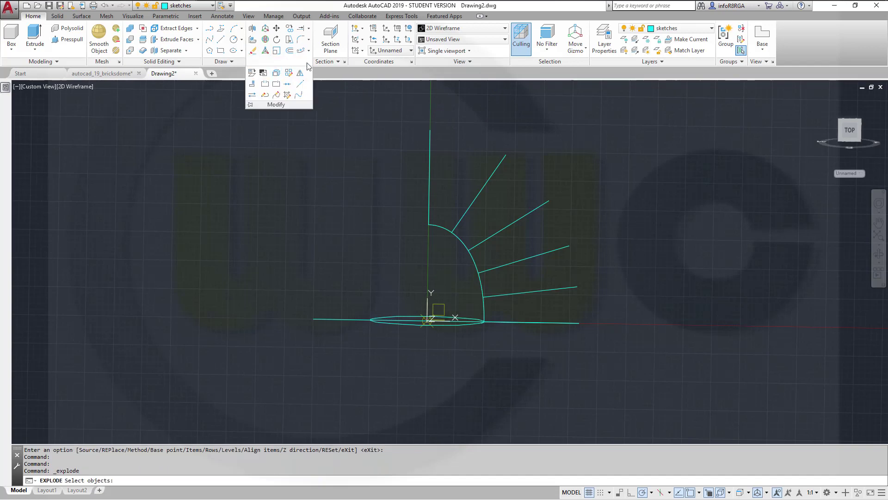
left_click(480, 186)
key("Return")
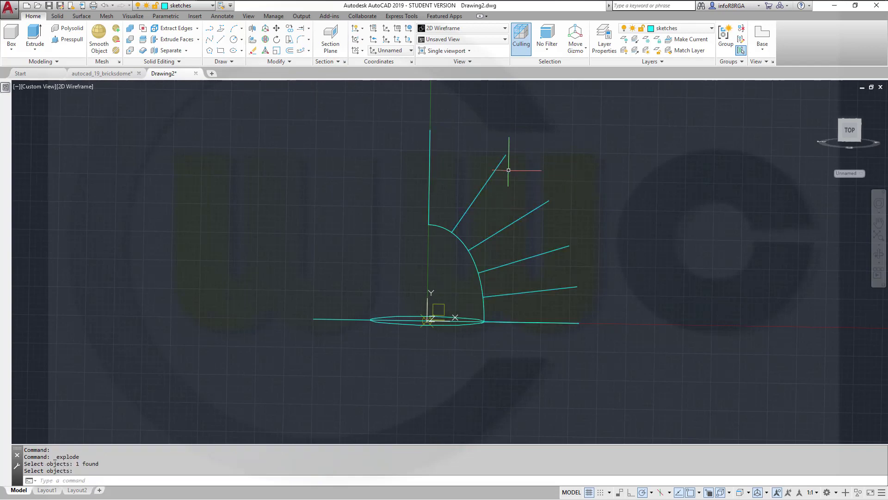
left_click(851, 139)
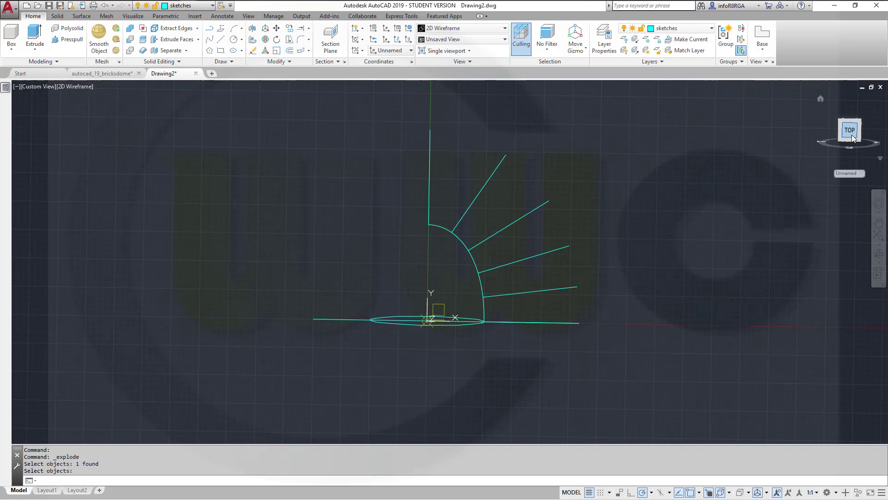
Draw a vertical line starting at 0,0 and rising upward
left_click(220, 39)
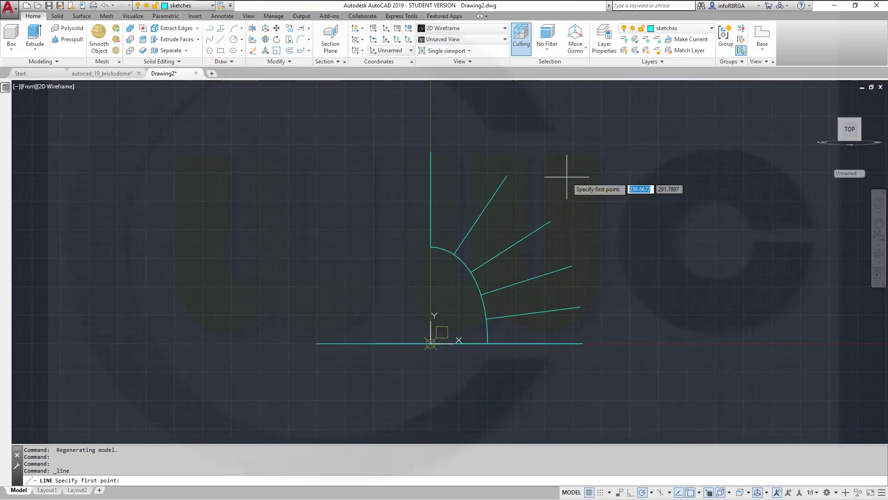
type("0,0")
key("Return")
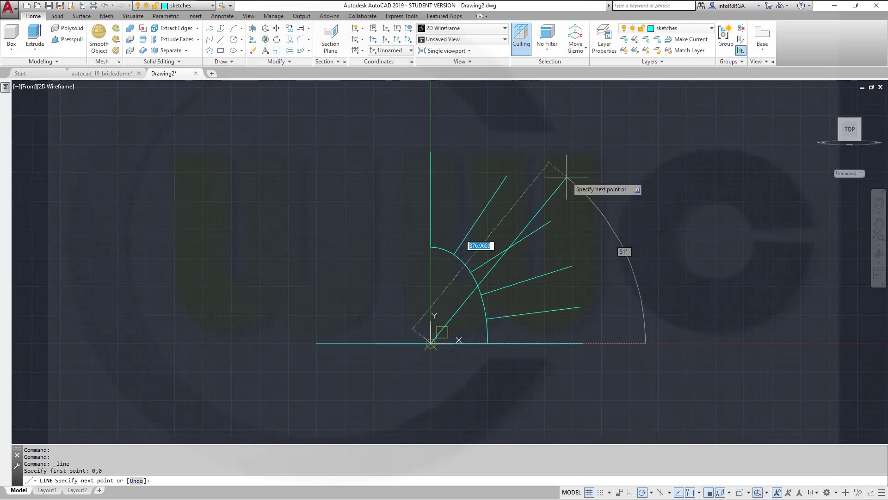
left_click(431, 151)
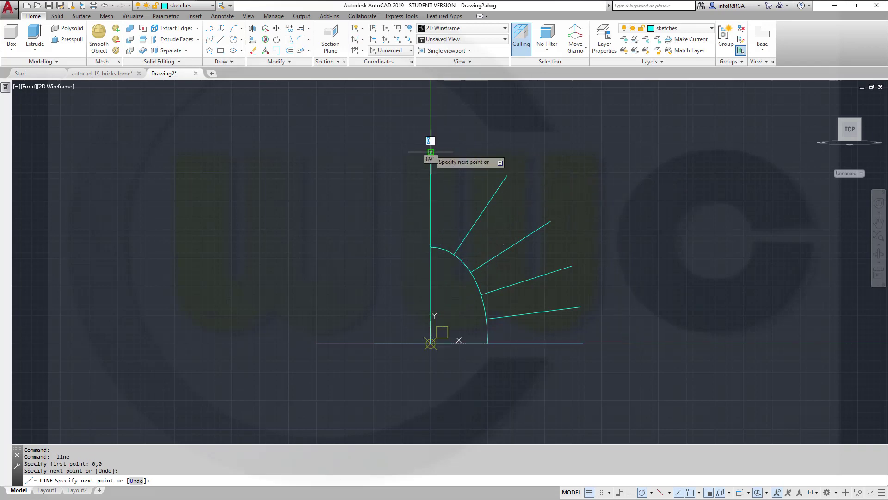
key("Escape")
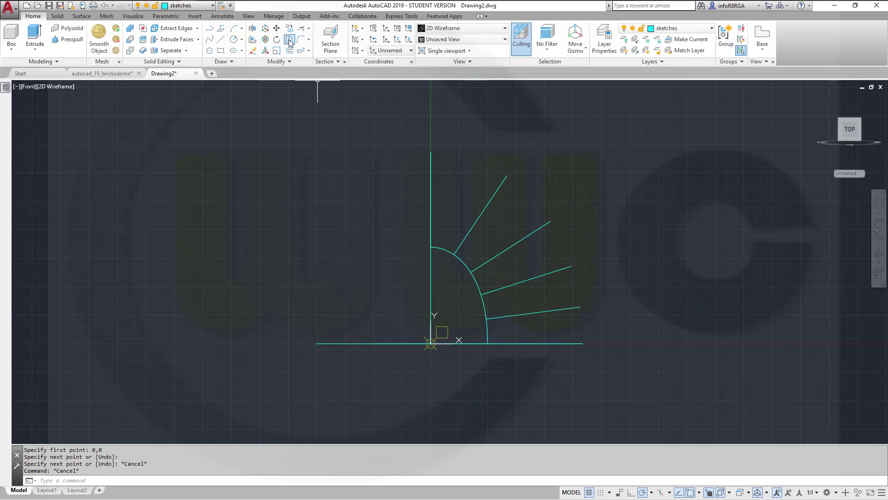
Extend the four radial lines inward to the vertical line as boundary
left_click(302, 29)
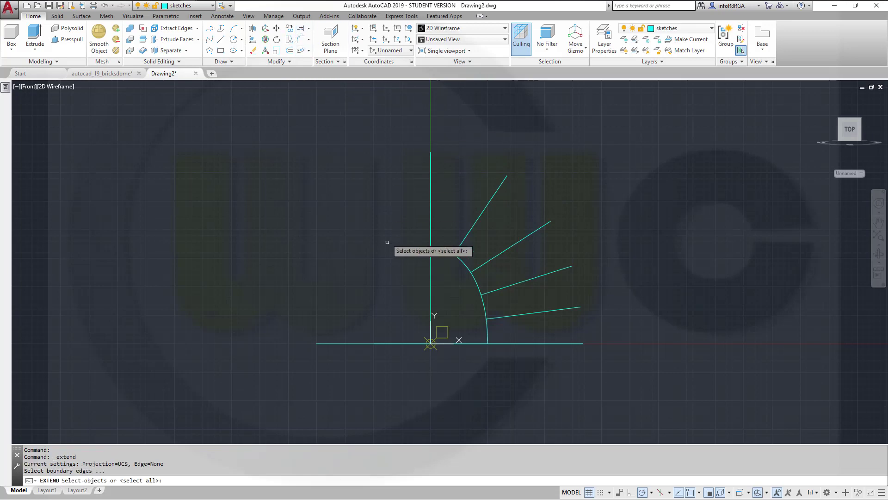
left_click(430, 294)
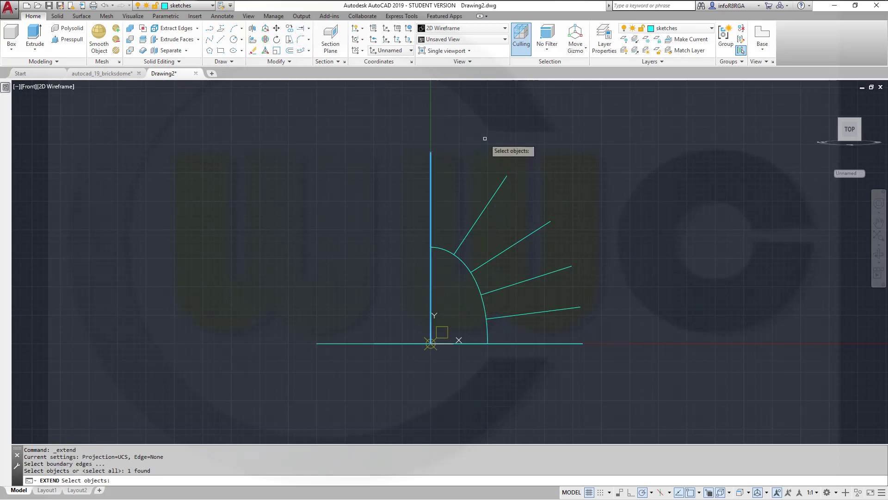
key("Return")
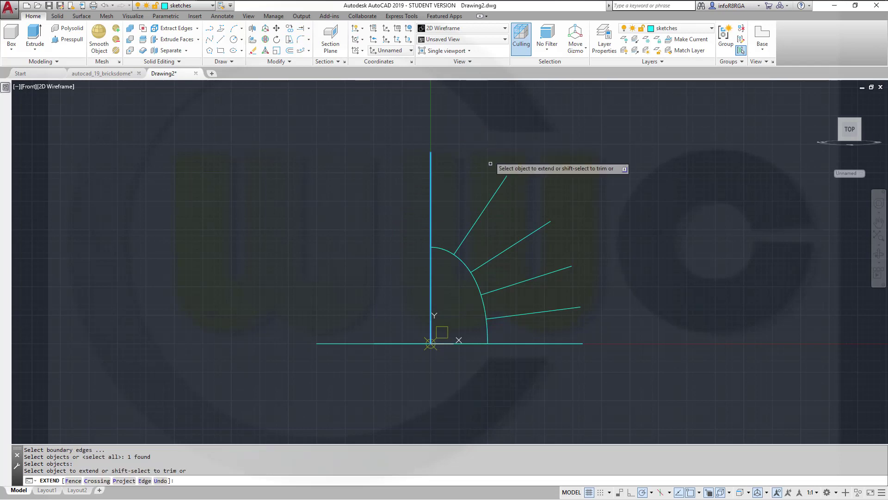
left_click(480, 214)
left_click(498, 257)
left_click(504, 288)
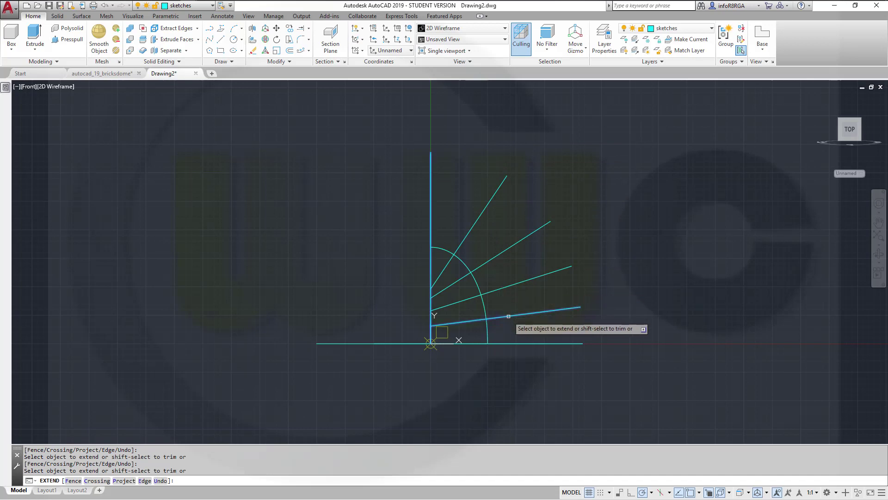
left_click(509, 315)
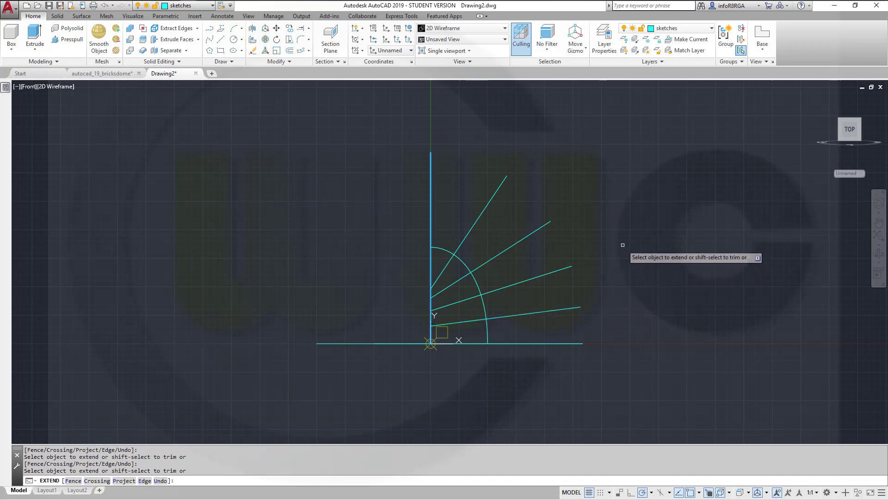
key("Return")
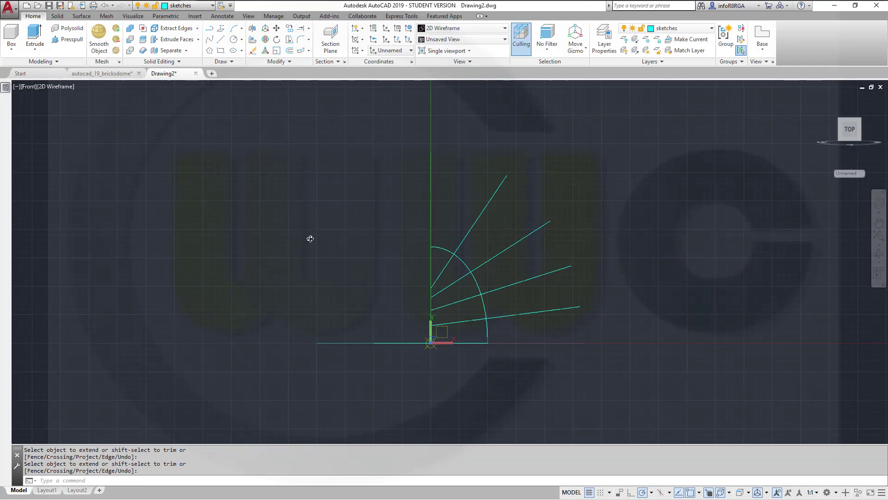
Return to the World UCS and make solid_minus the current layer
middle_click_drag(307, 246, 536, 283, "shift")
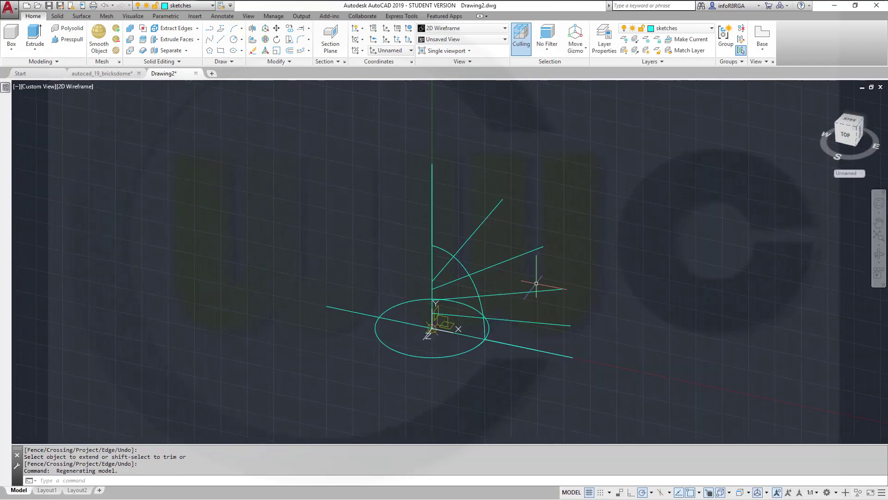
left_click(861, 173)
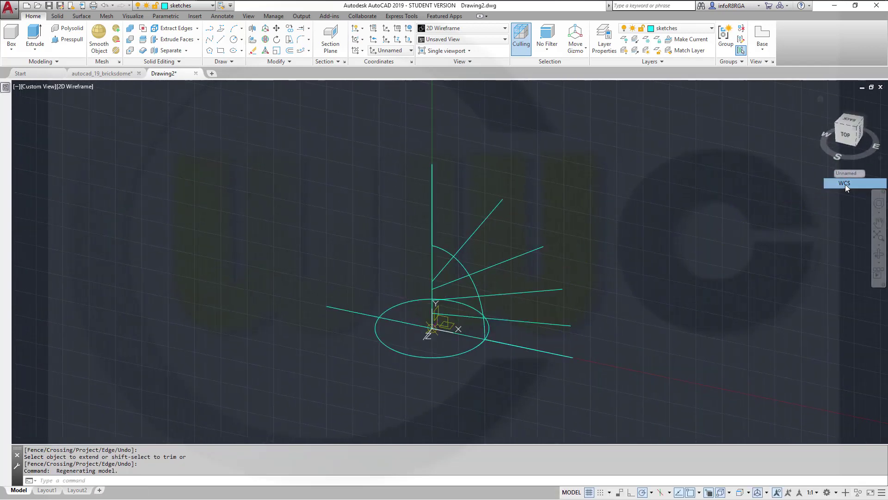
left_click(845, 184)
scroll(493, 256, "up", 2)
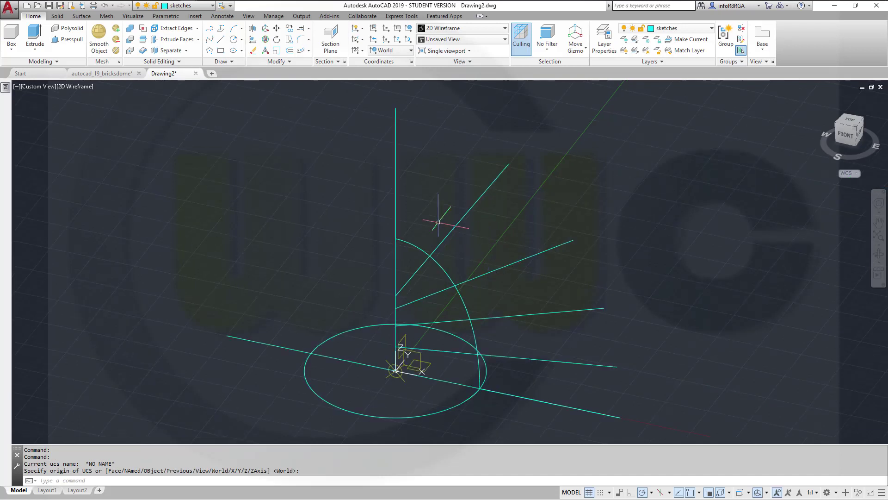
left_click(80, 17)
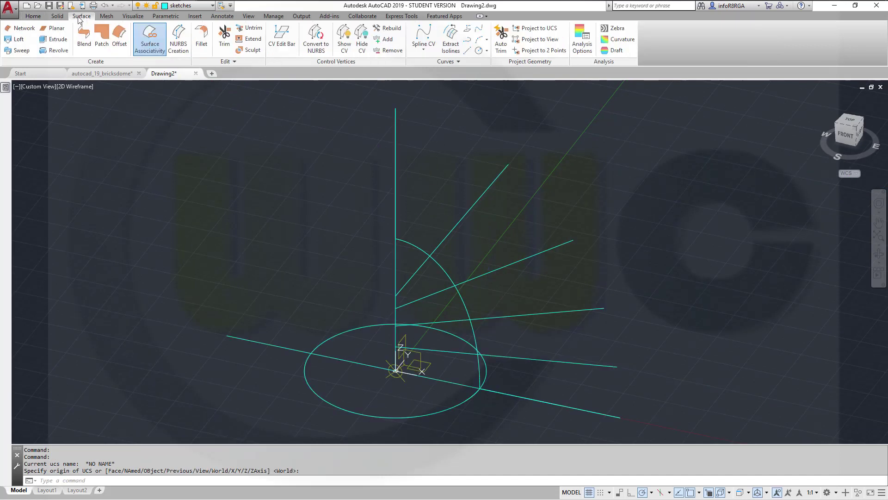
left_click(214, 6)
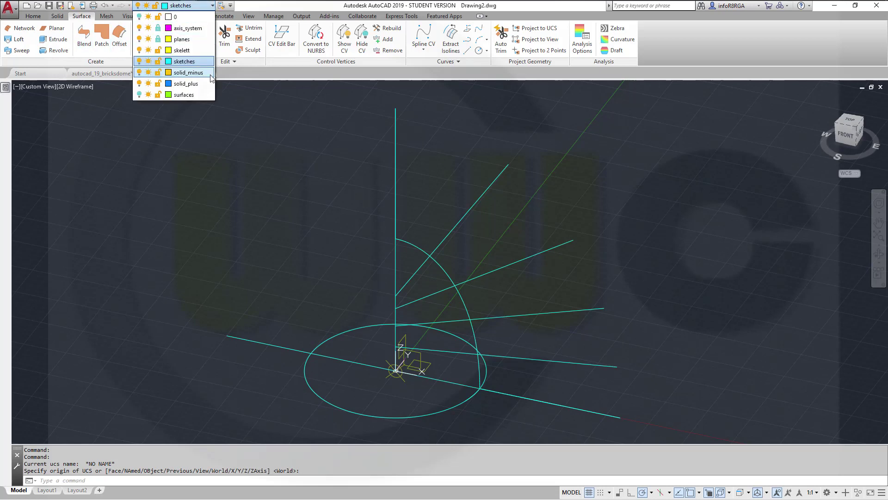
left_click(189, 73)
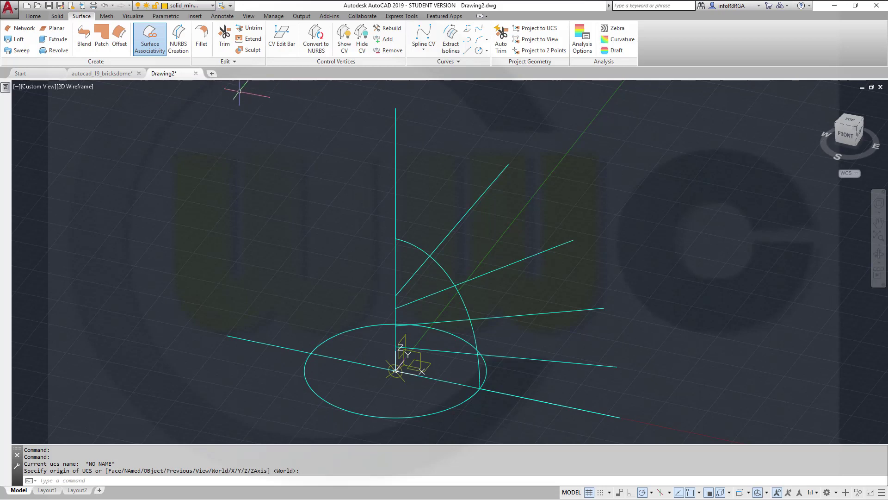
Revolve the four radial lines -25° about the vertical axis from 0,0
left_click(62, 52)
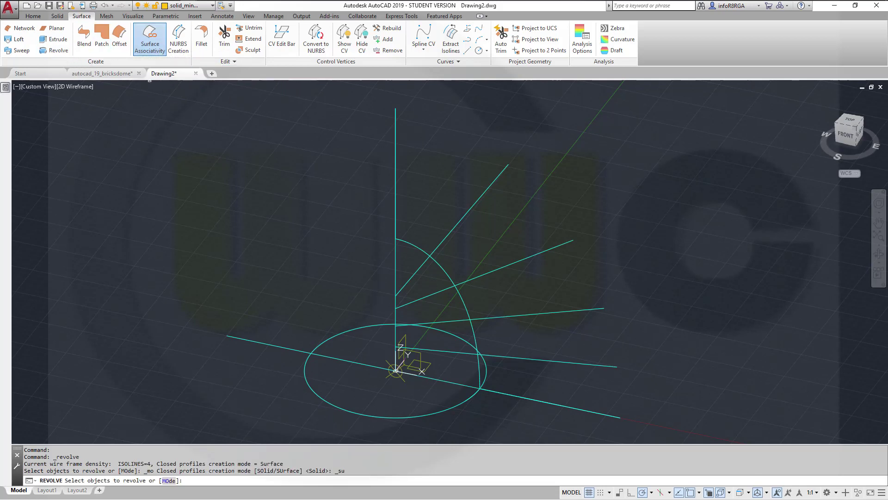
left_click(471, 207)
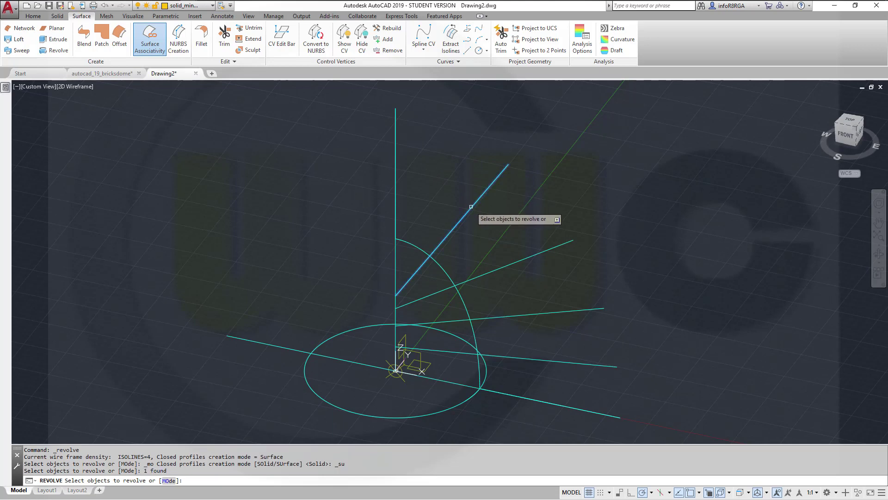
left_click(510, 264)
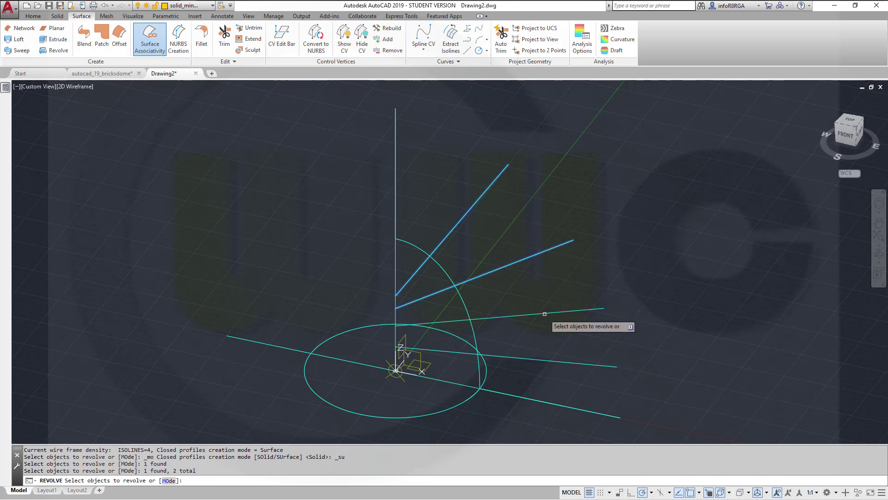
left_click(545, 313)
left_click(562, 362)
right_click(657, 304)
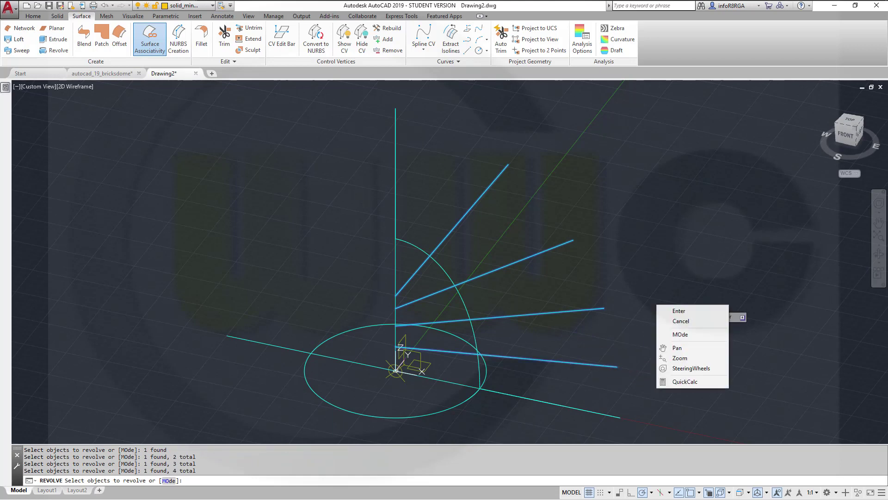
left_click(678, 311)
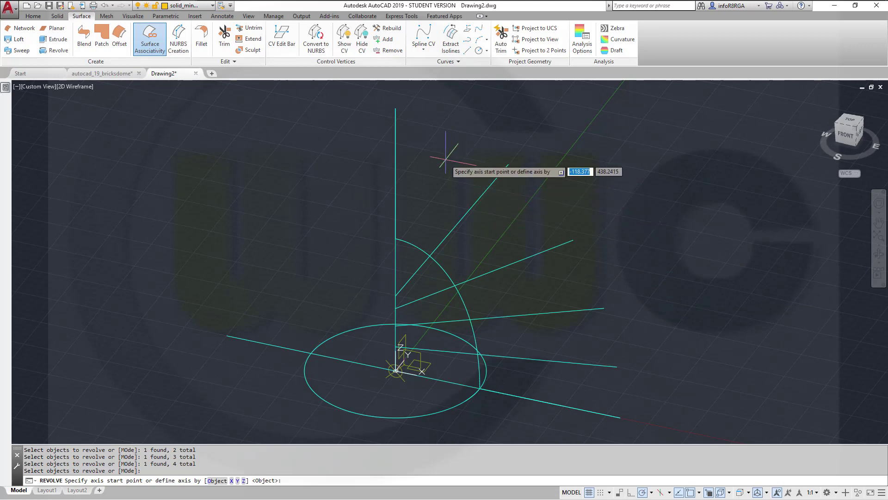
key("Return")
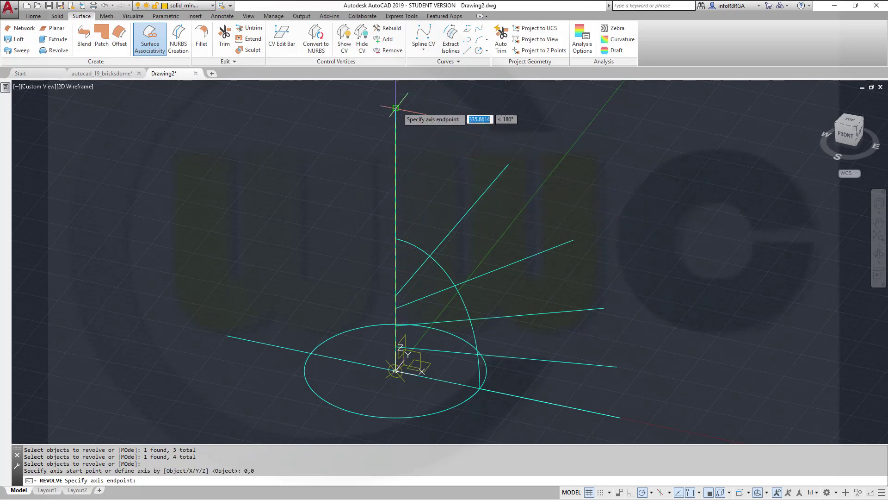
left_click(395, 108)
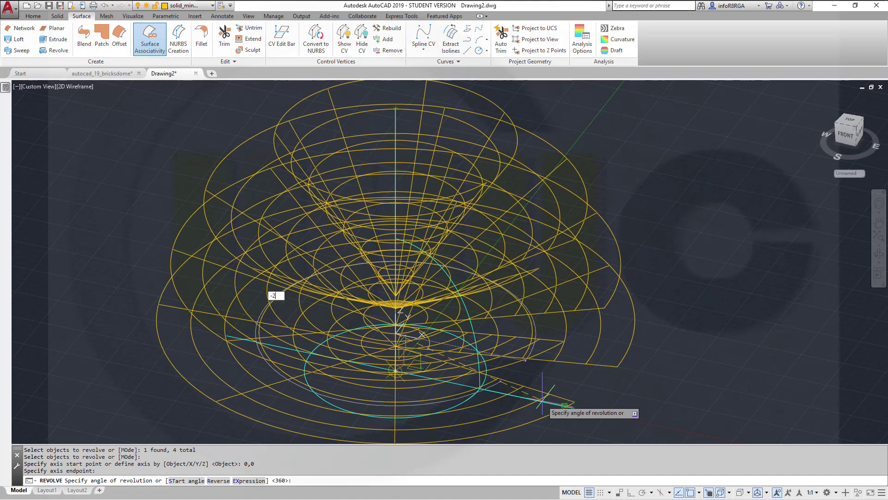
key("Return")
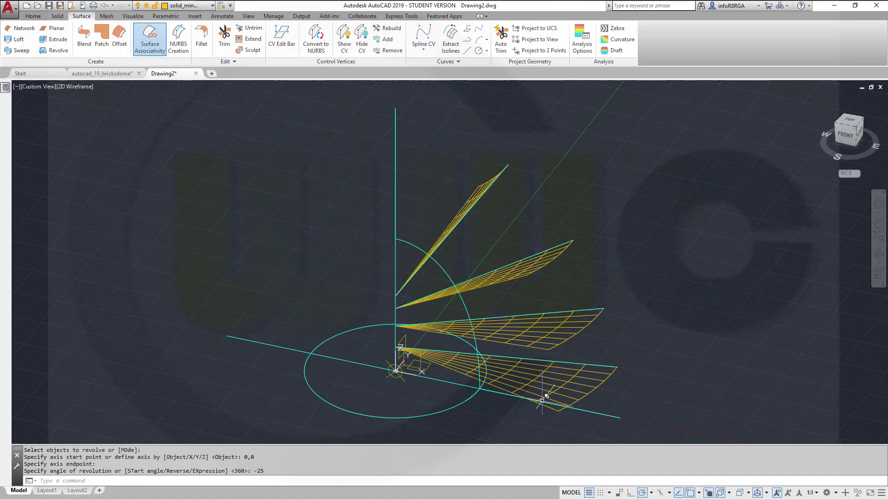
middle_click_drag(601, 347, 614, 363, "shift")
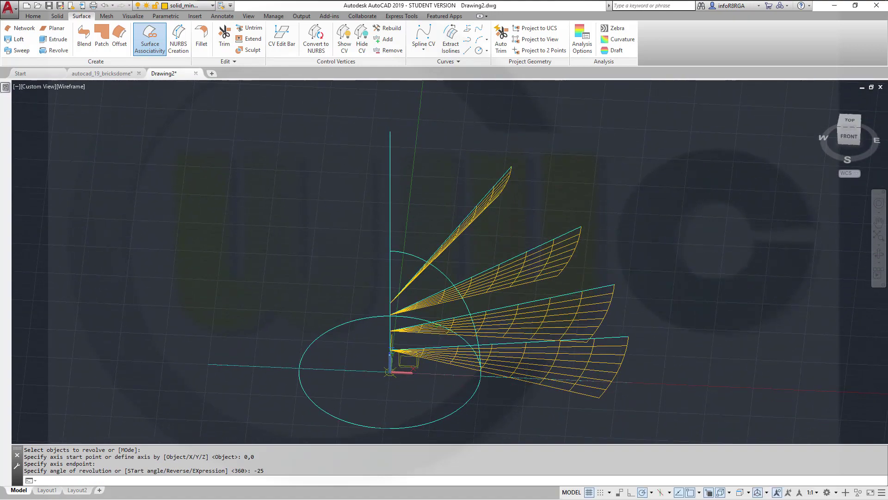
Turn on the surfaces layer and make solid_plus the current layer
left_click(212, 6)
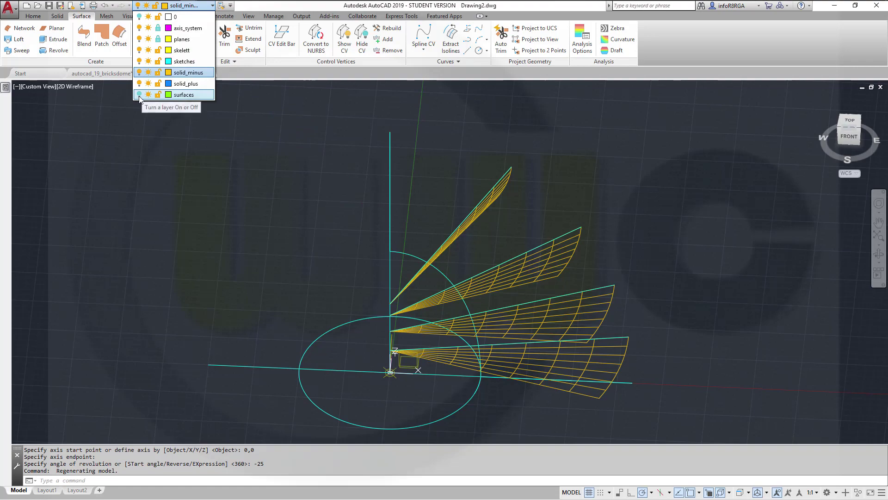
left_click(139, 95)
left_click(351, 238)
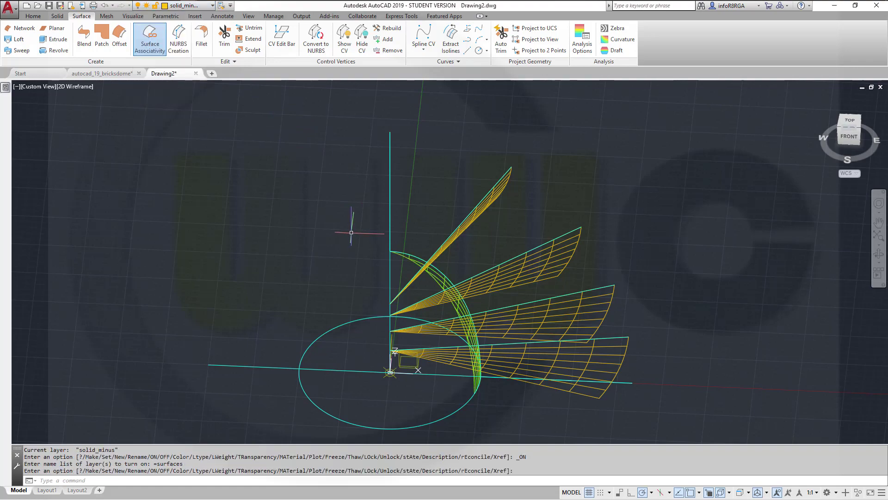
middle_click_drag(353, 234, 296, 259, "shift")
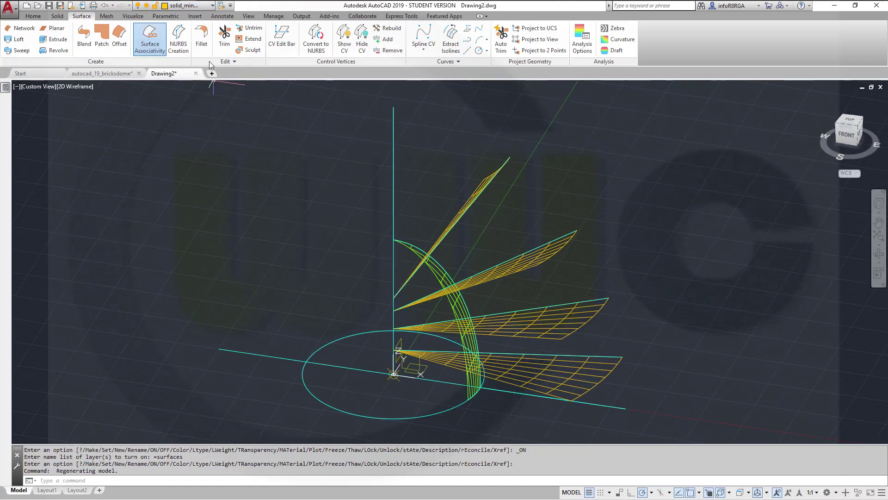
left_click(212, 6)
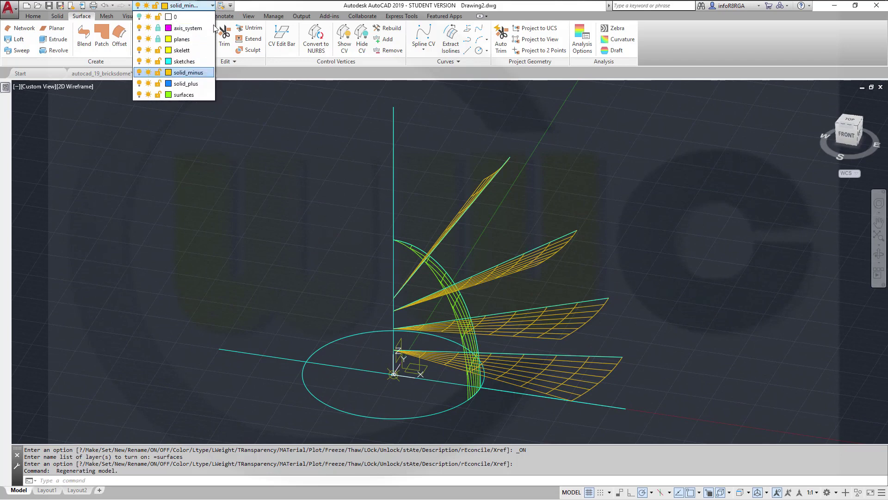
left_click(205, 85)
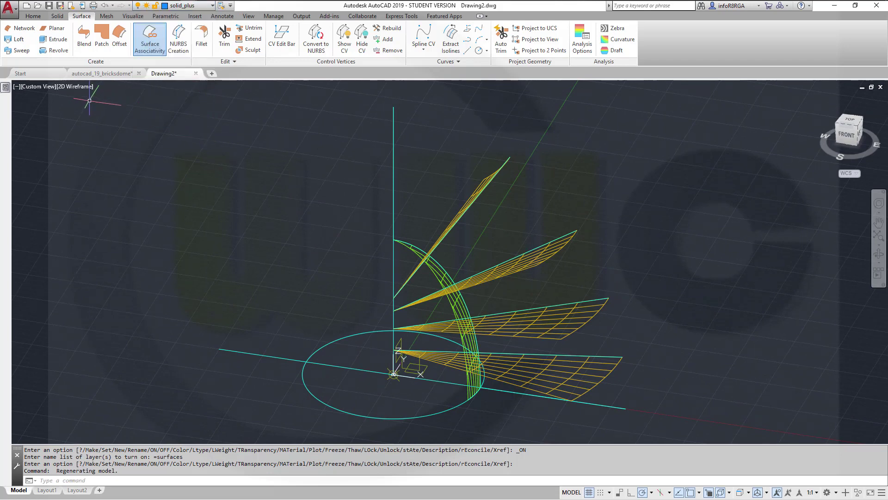
Thicken the curved arc surface by -10 into a solid
left_click(57, 17)
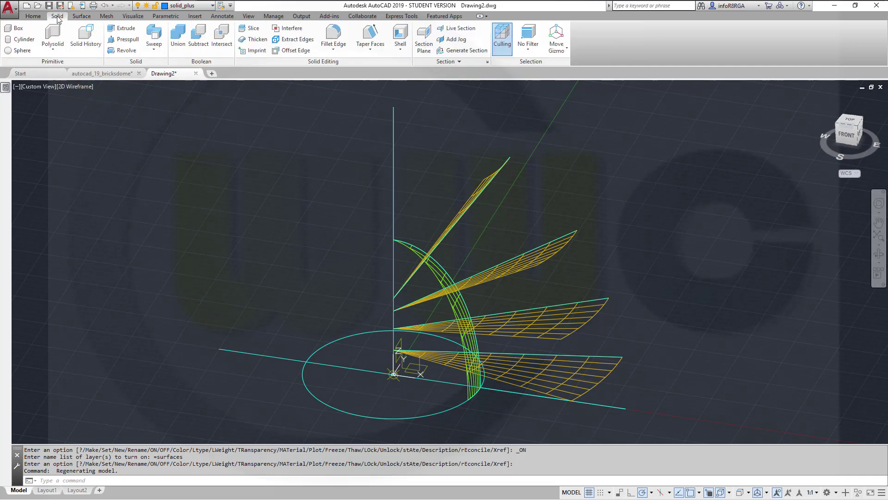
left_click(253, 39)
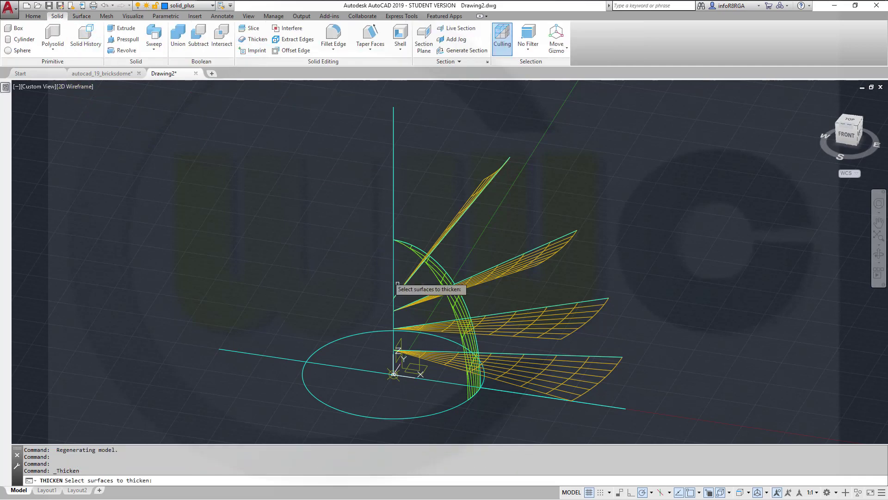
left_click(467, 322)
key("Return")
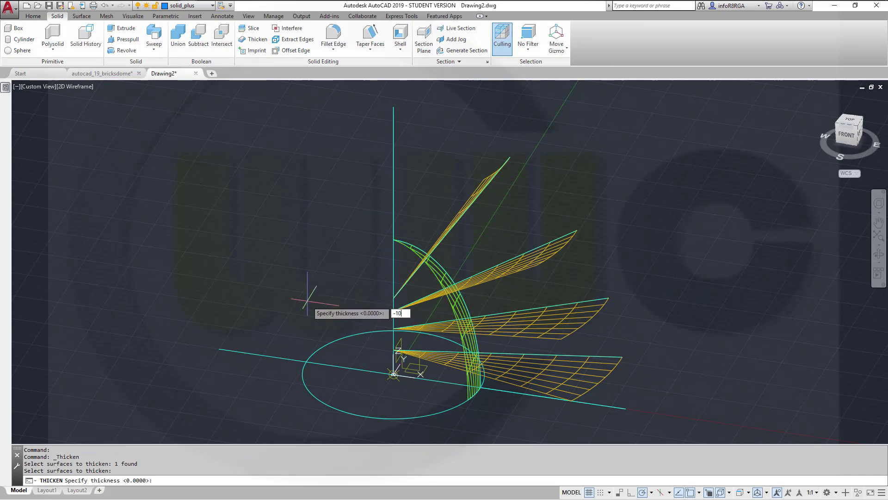
key("Return")
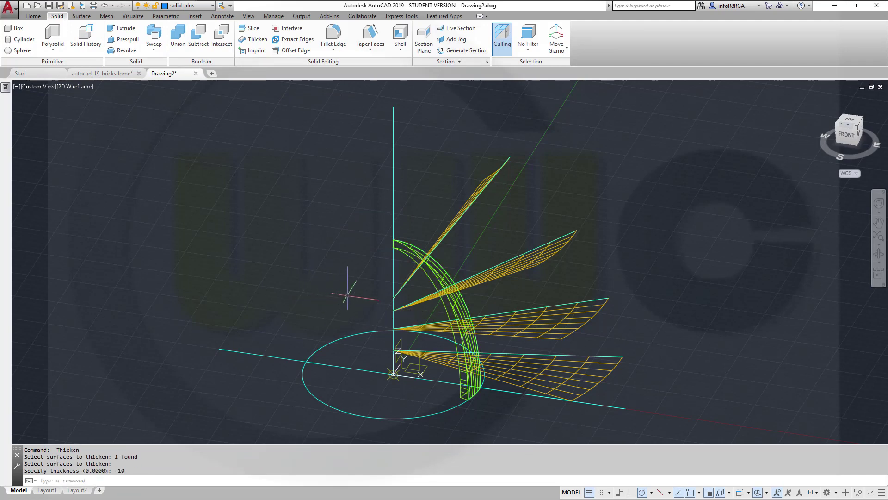
Move the thickened arc solid onto the solid_plus layer
left_click(428, 283)
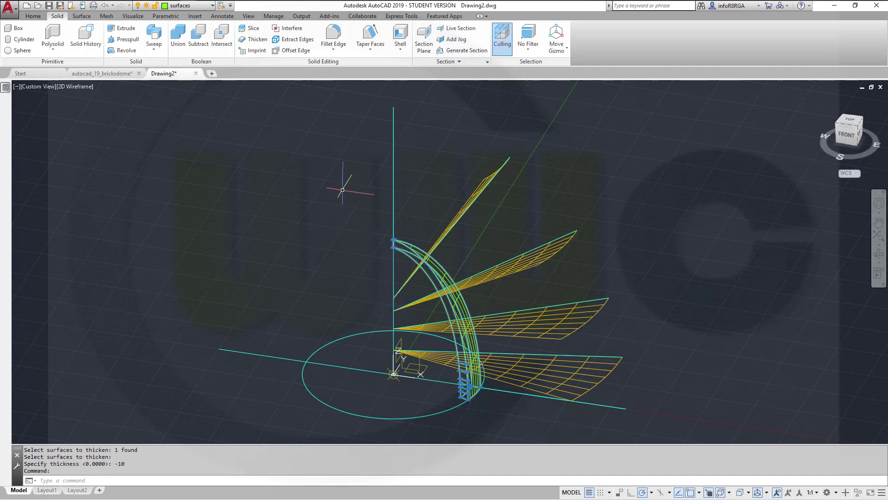
left_click(213, 5)
left_click(206, 85)
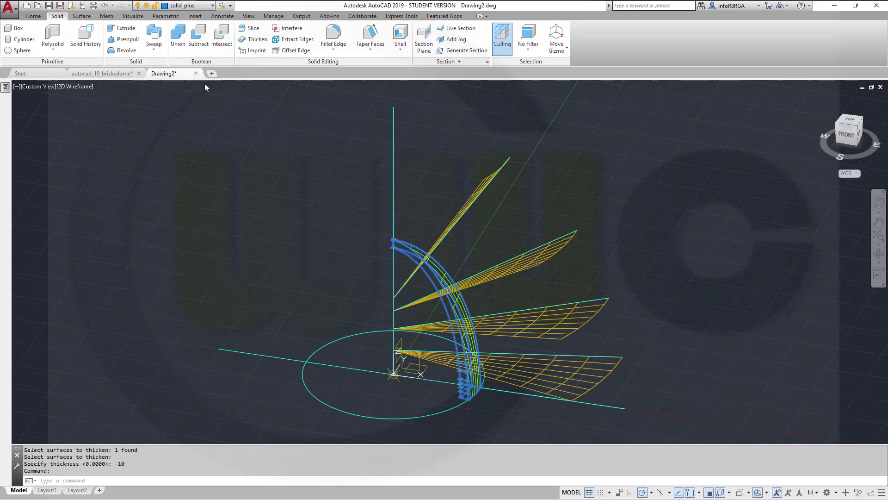
key("Escape")
Turn off the surfaces and sketches layers and orbit to a near-front view
scroll(342, 333, "up", 2)
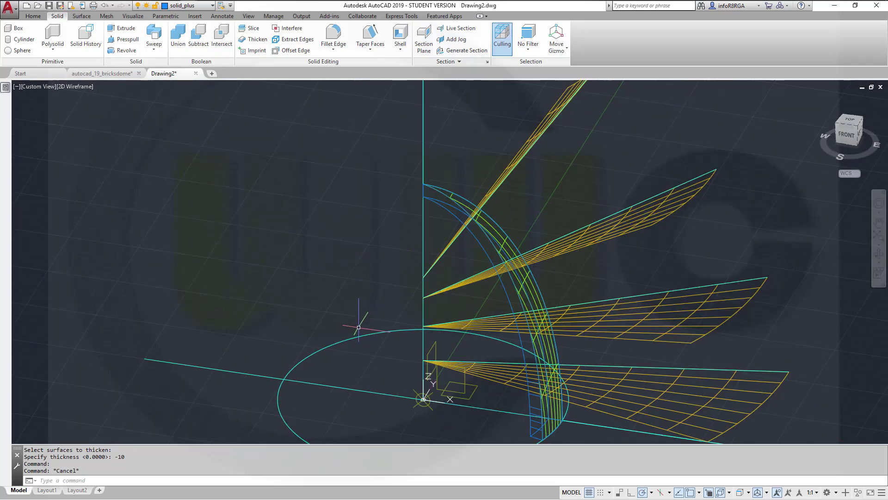
left_click(212, 7)
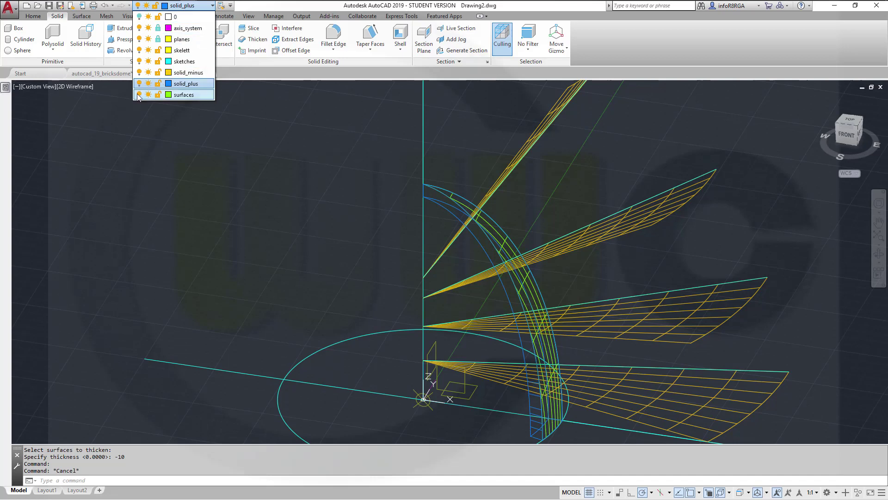
left_click(140, 95)
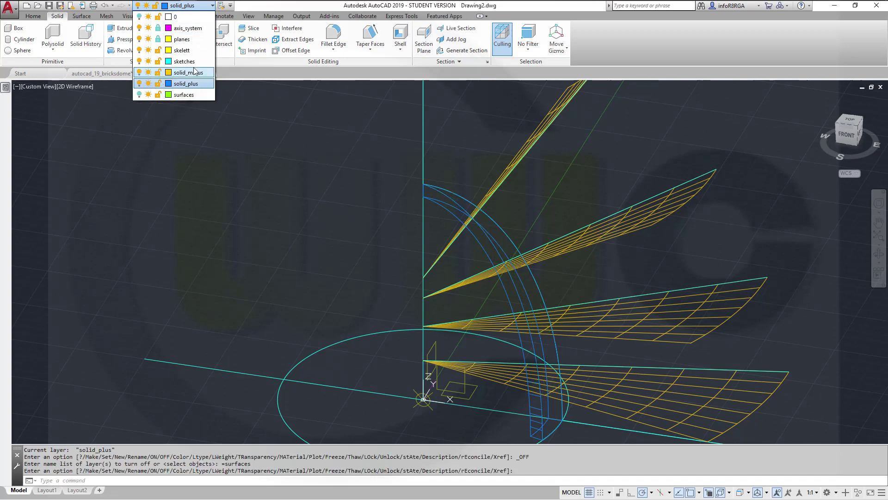
left_click(139, 61)
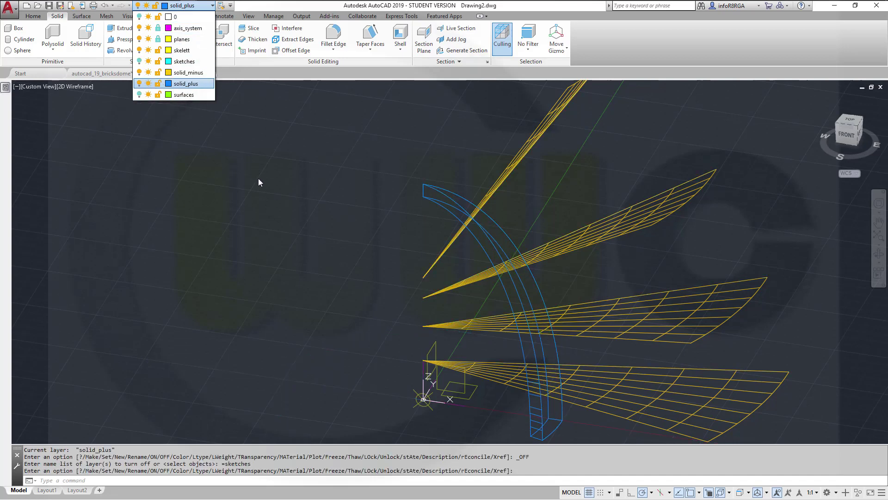
middle_click_drag(349, 198, 348, 238, "shift")
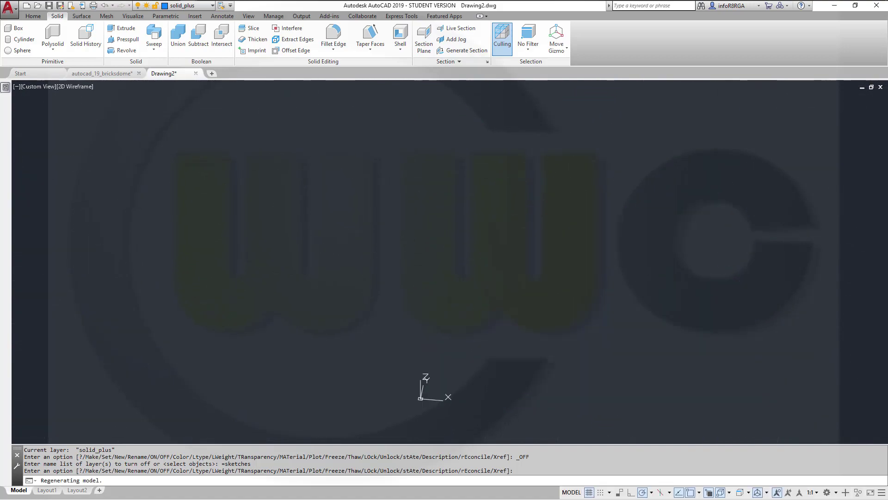
Slice the blue arc solid with the upper fan surface, keeping both sides
left_click(258, 32)
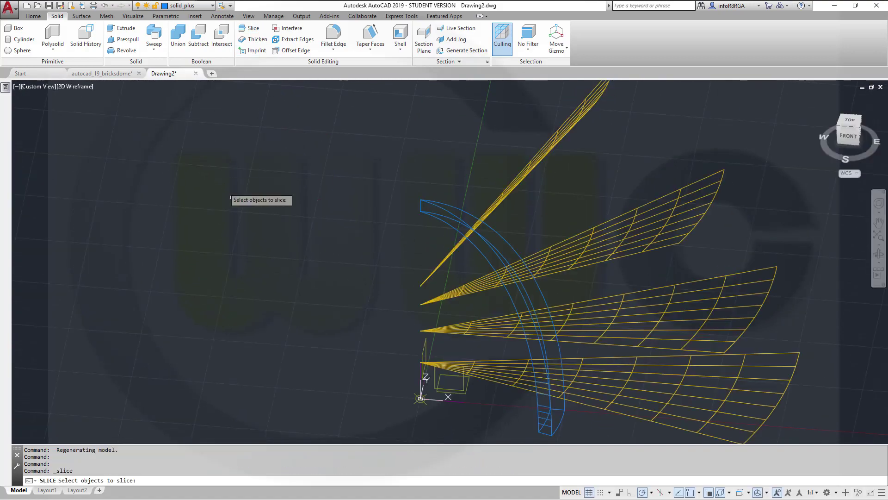
left_click(437, 217)
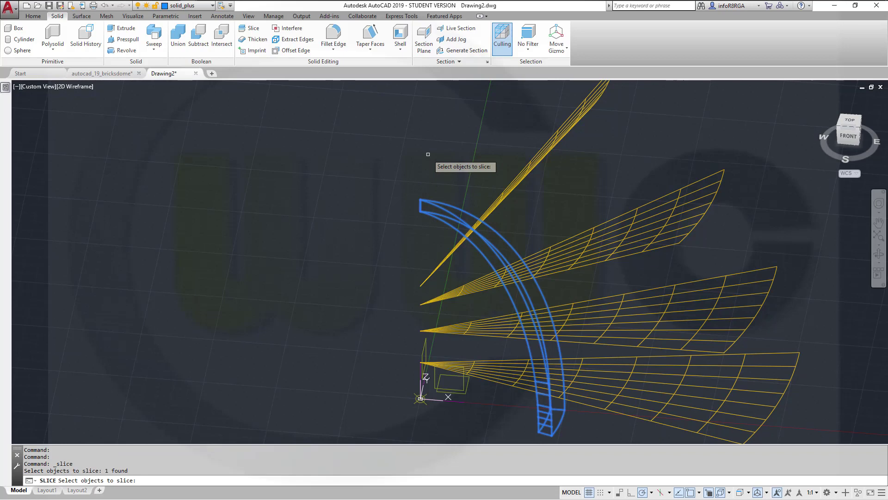
key("Return")
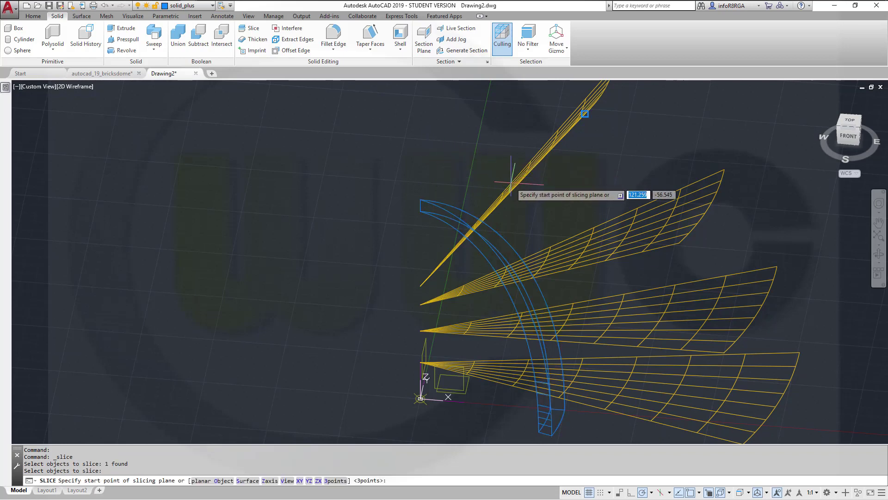
right_click(488, 158)
left_click(511, 222)
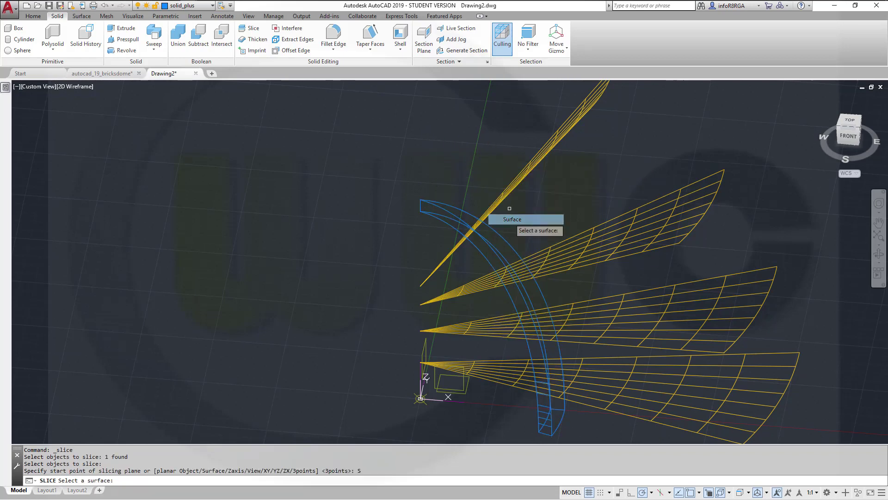
left_click(515, 181)
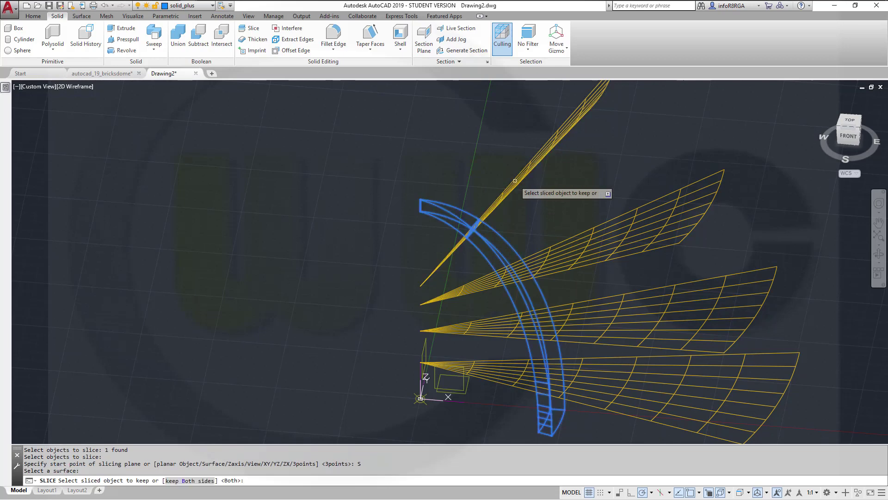
right_click(490, 153)
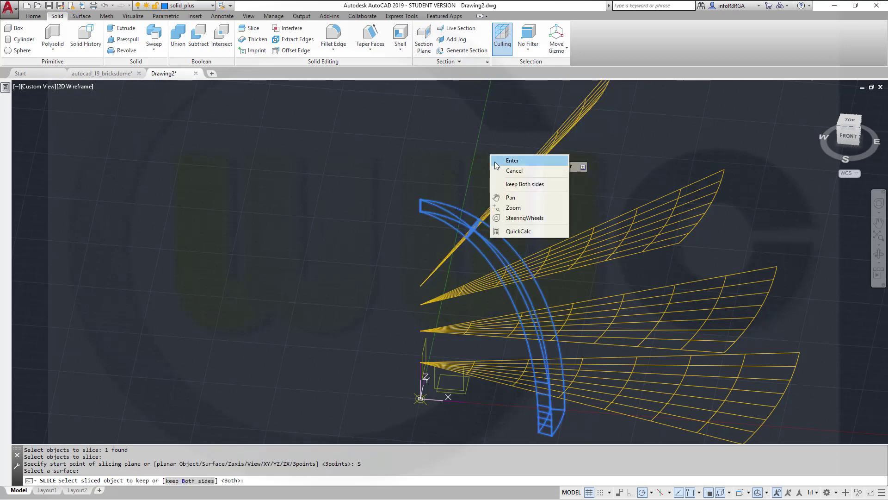
left_click(508, 183)
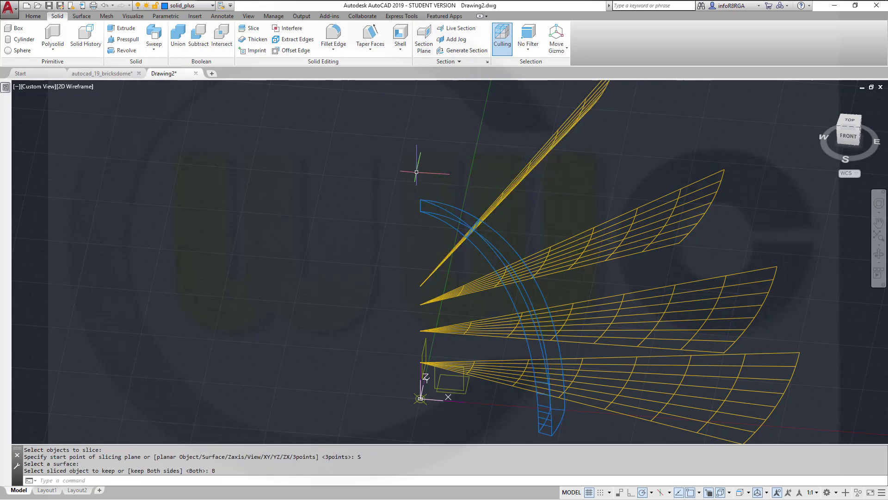
Slice the arch again with the second yellow surface, keeping both pieces
key("Return")
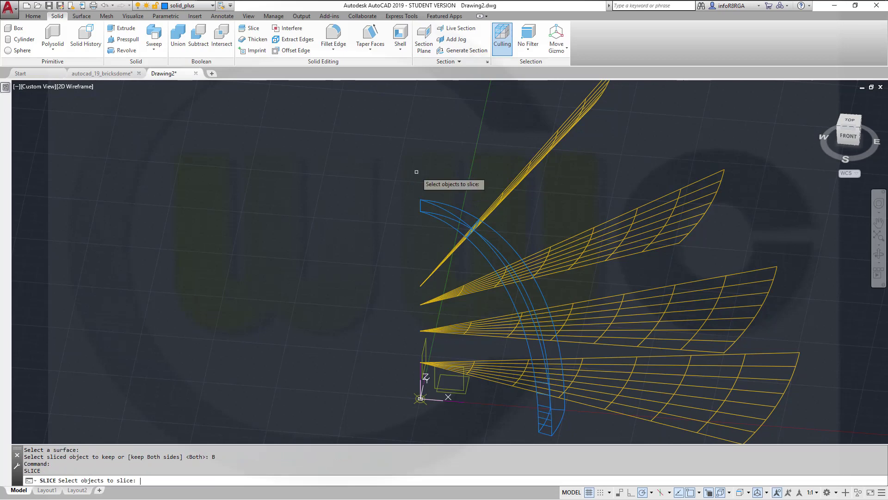
left_click(507, 241)
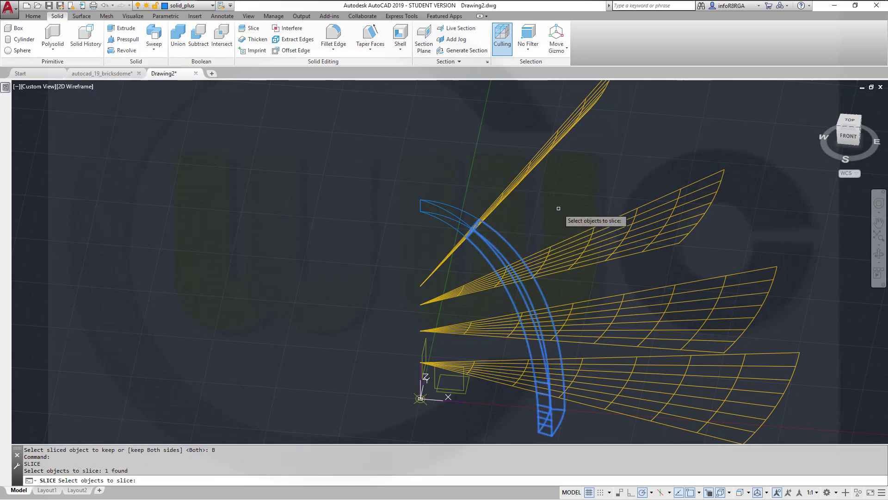
key("Return")
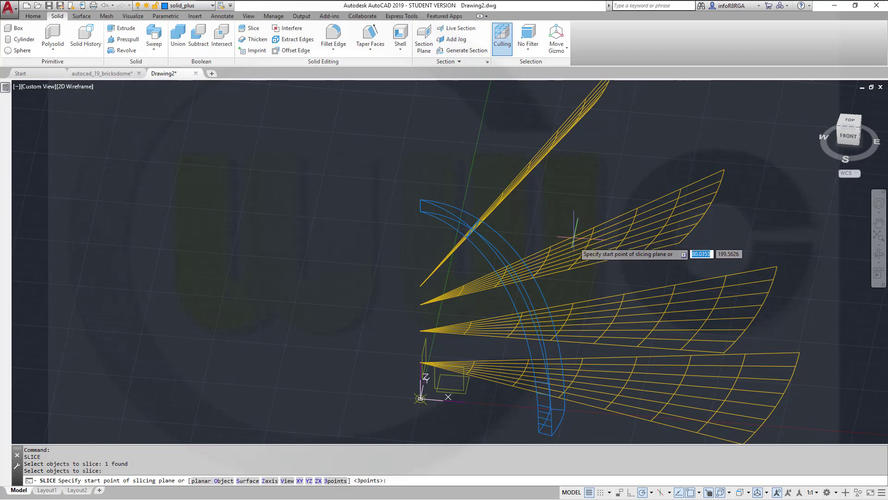
right_click(570, 194)
left_click(587, 262)
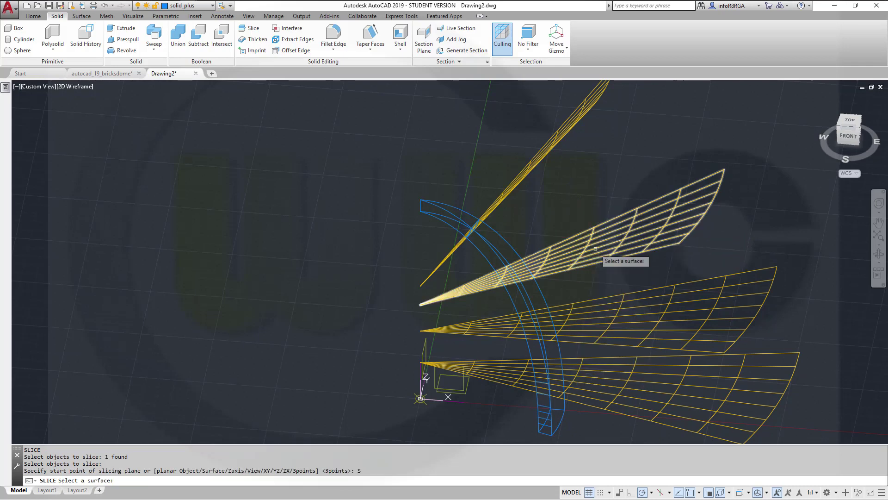
left_click(600, 206)
right_click(600, 194)
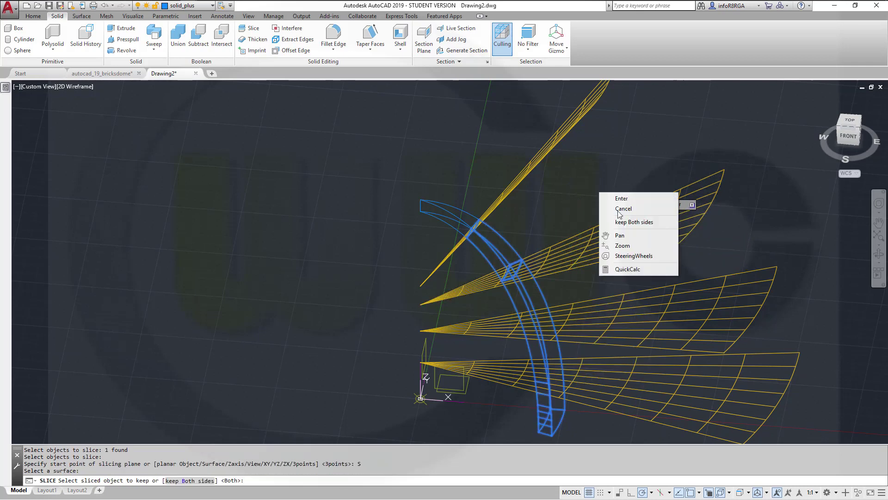
left_click(634, 222)
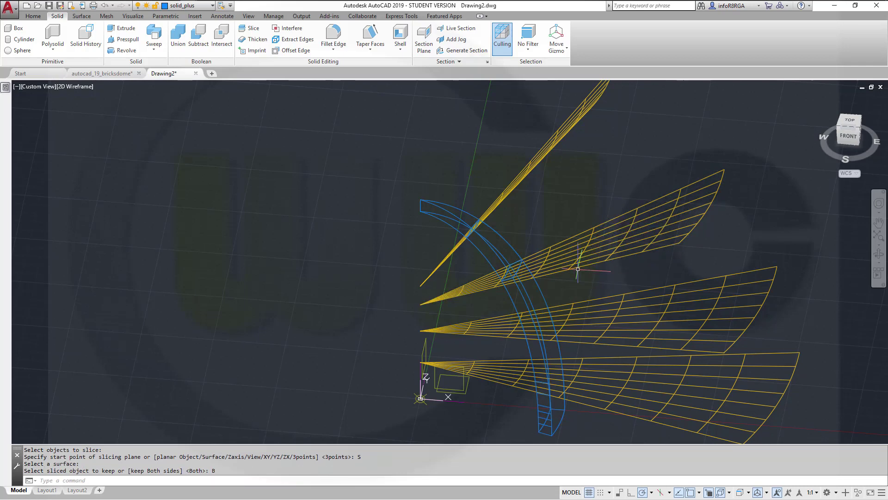
Slice the lower arch piece with the third yellow surface, keeping both sides
key("Return")
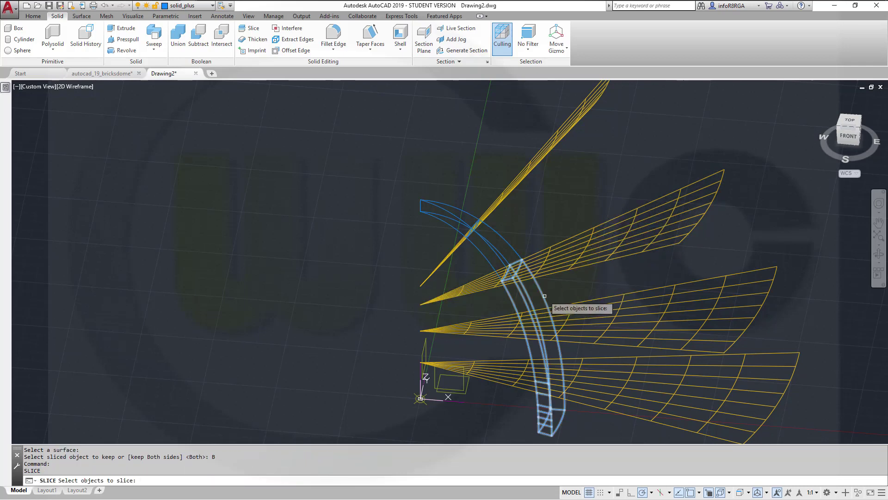
left_click(545, 296)
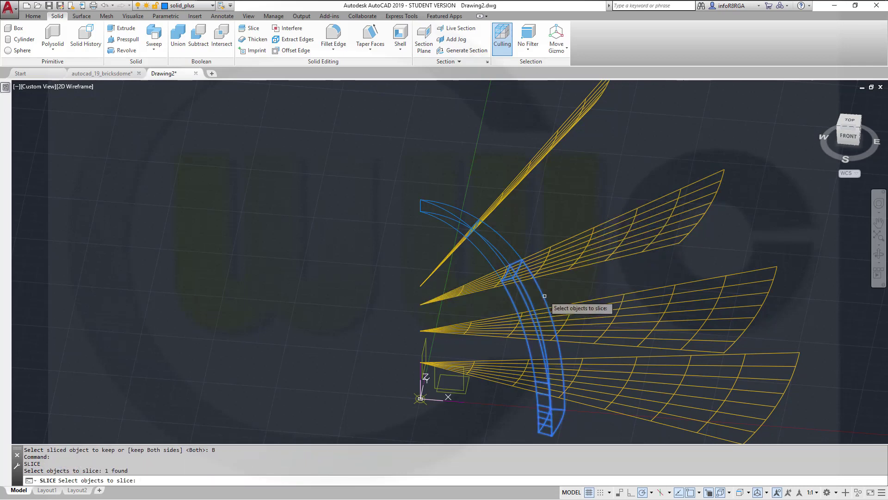
key("Return")
right_click(613, 283)
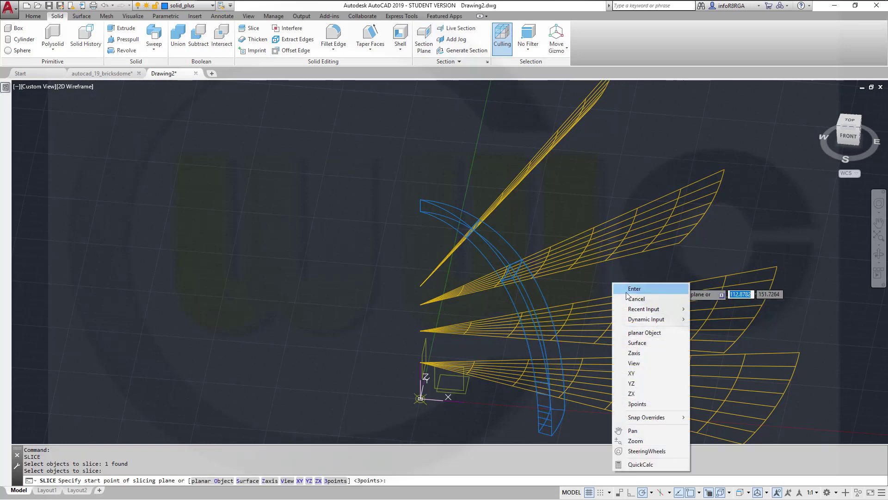
left_click(639, 343)
left_click(631, 326)
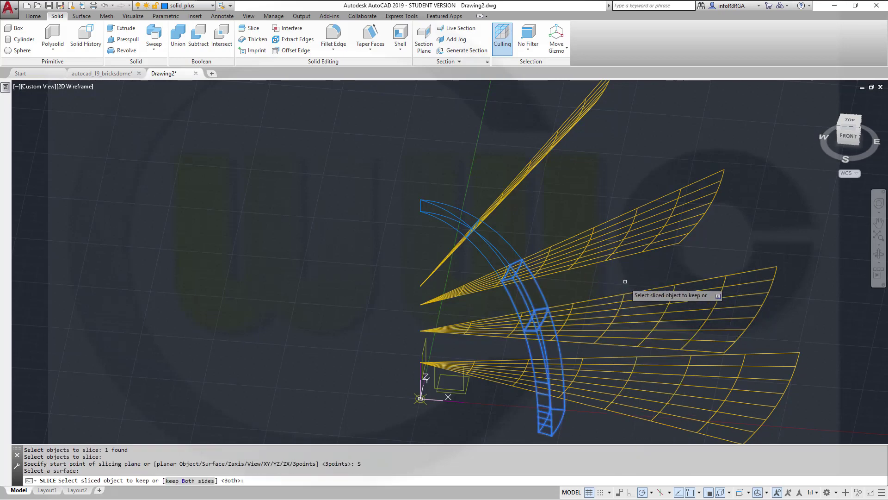
right_click(625, 281)
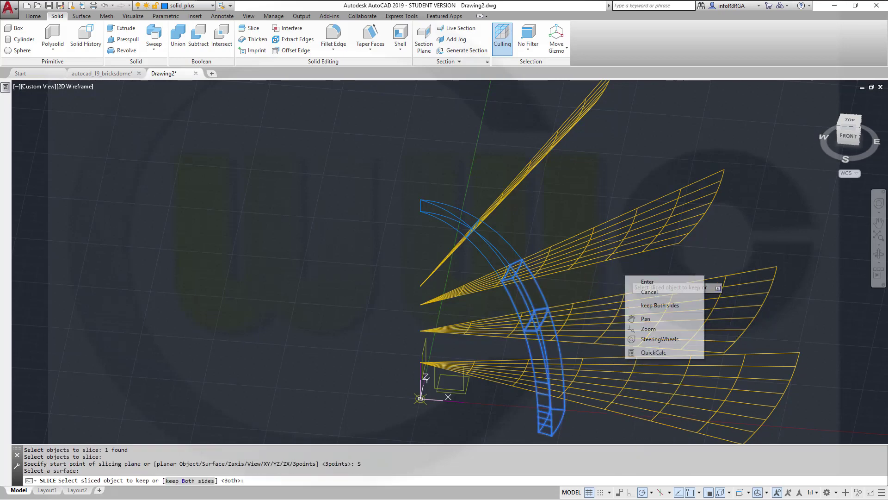
left_click(647, 305)
middle_click_drag(641, 364, 576, 321)
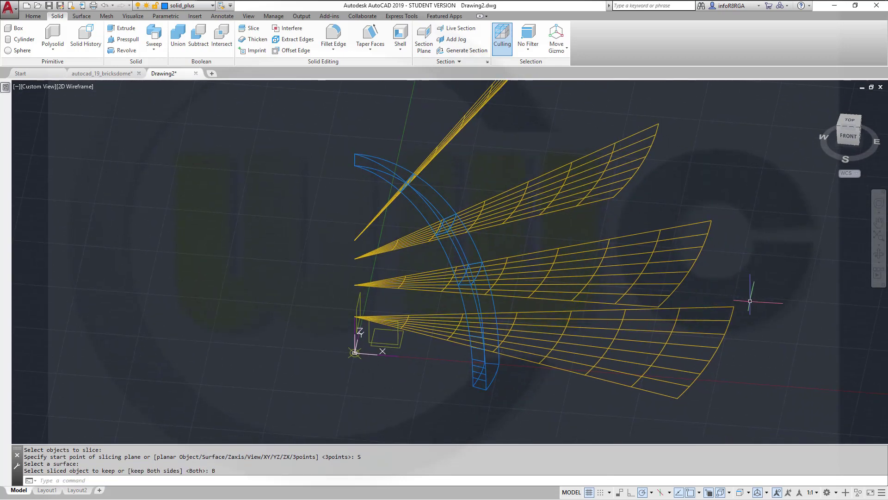
Slice the lowest arch piece with the lowest yellow surface, keeping both sides
key("Return")
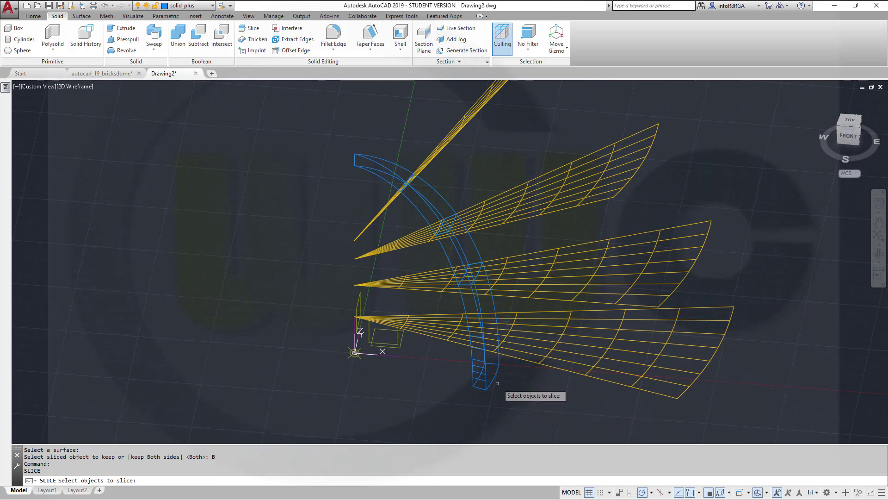
left_click(485, 371)
right_click(770, 280)
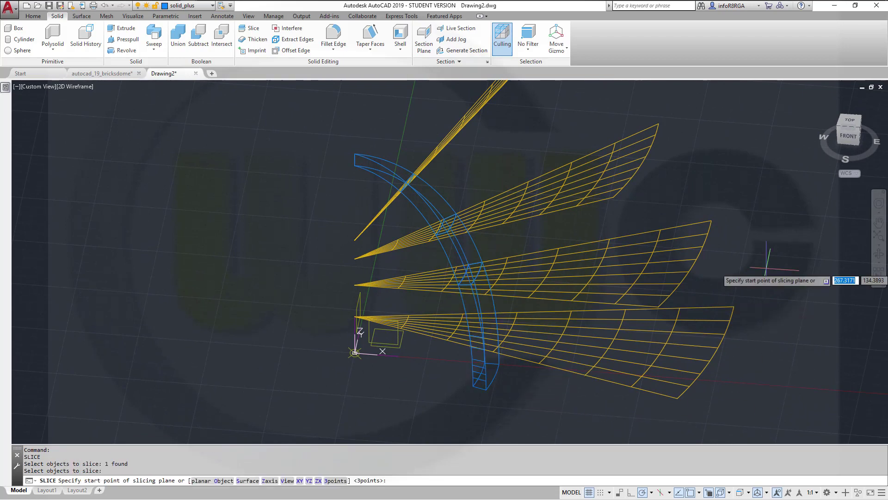
right_click(770, 279)
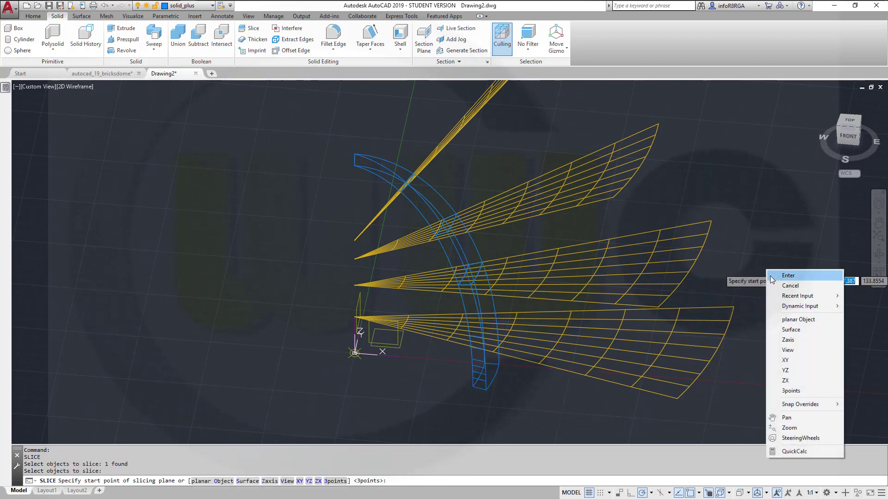
left_click(791, 329)
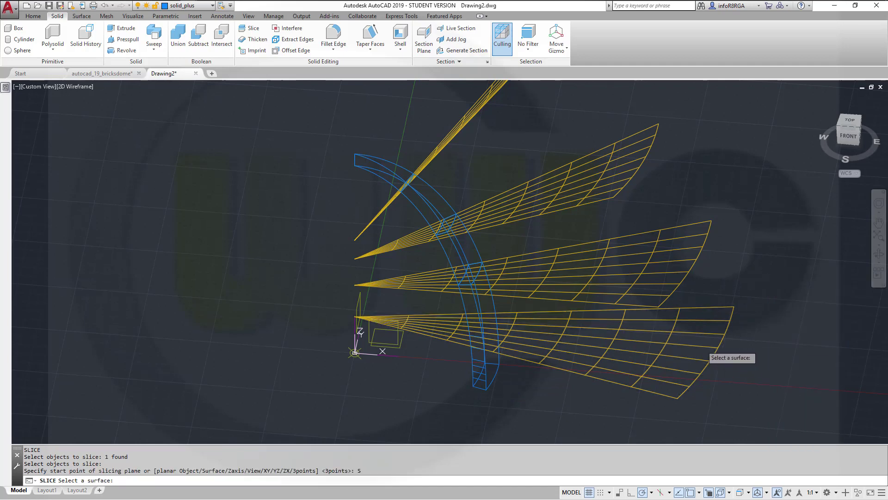
left_click(703, 355)
right_click(772, 295)
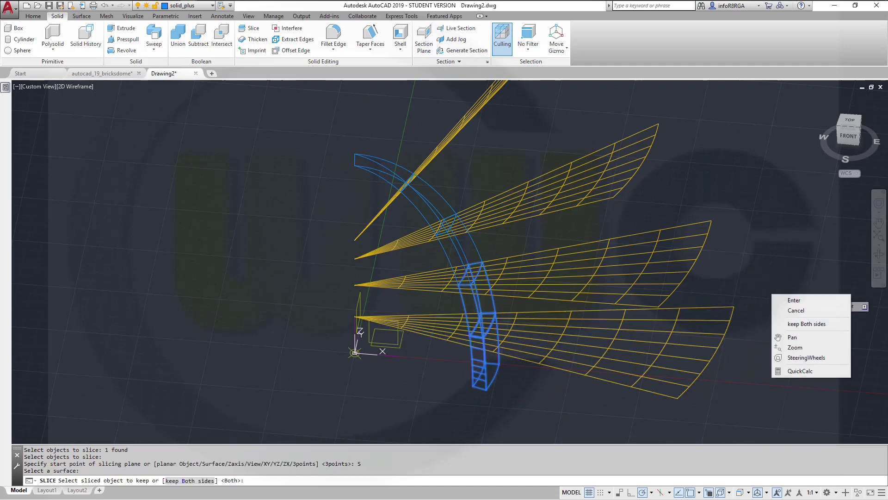
left_click(786, 324)
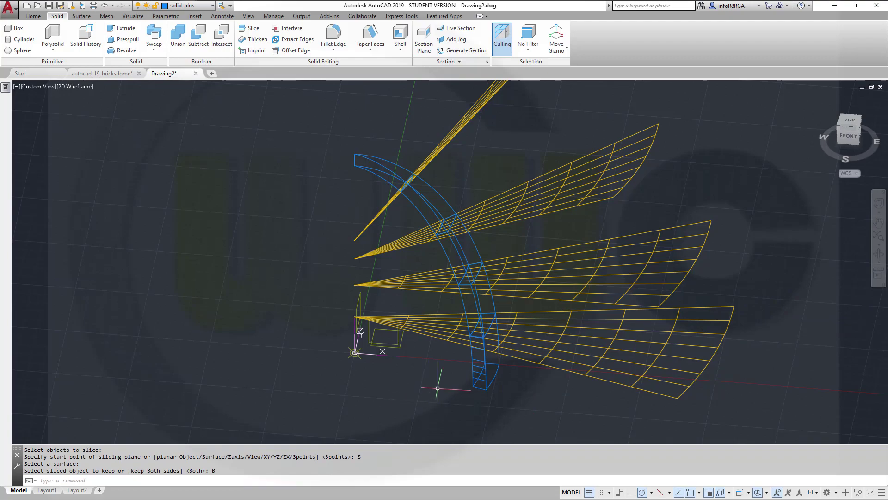
middle_click_drag(439, 385, 483, 342, "shift")
Turn off the solid_minus layer and orbit to a front-facing view of the arch
left_click(212, 6)
left_click(140, 73)
left_click(545, 273)
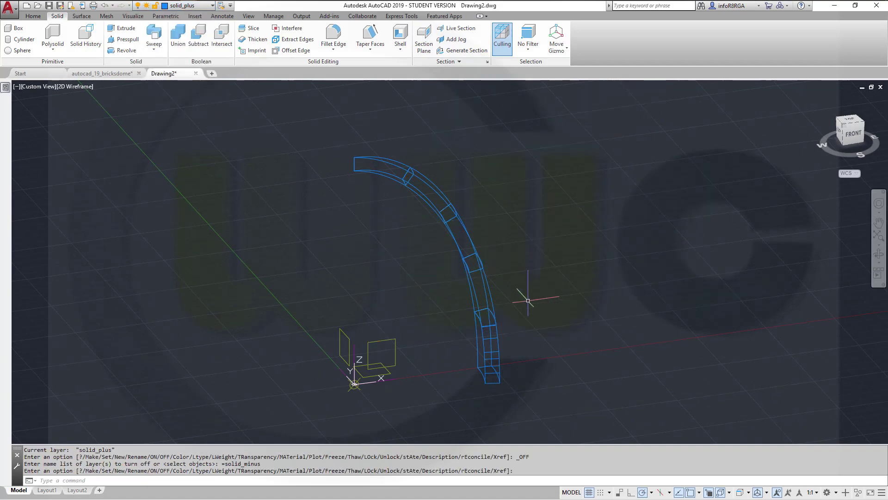
middle_click_drag(527, 300, 412, 296, "shift")
middle_click_drag(503, 257, 562, 359, "shift")
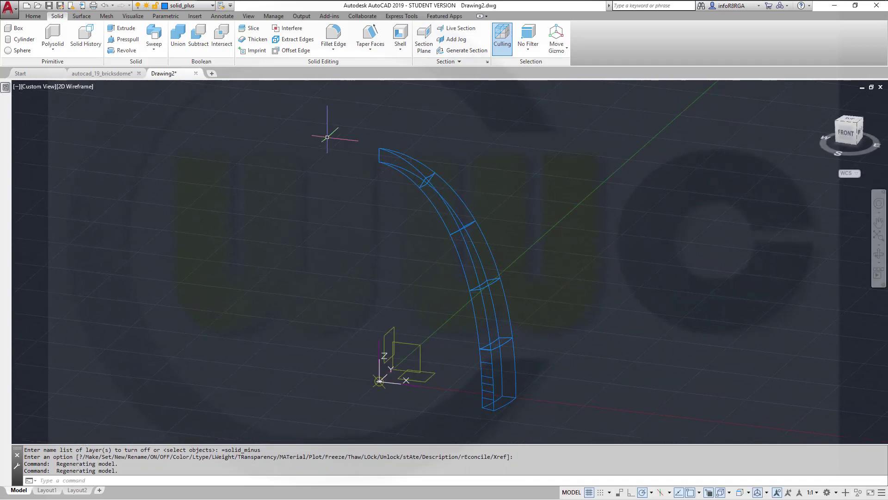
Polar-array the five arch bricks around 0,0 with 20 items
left_click(33, 17)
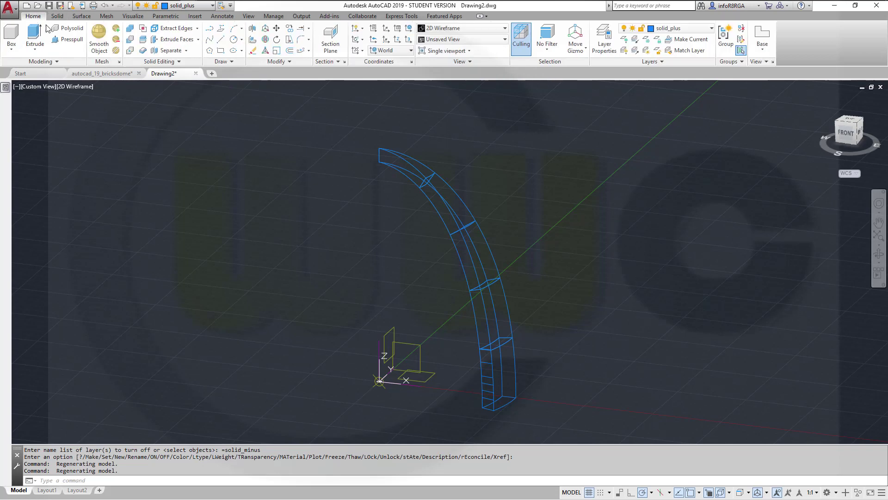
left_click(309, 50)
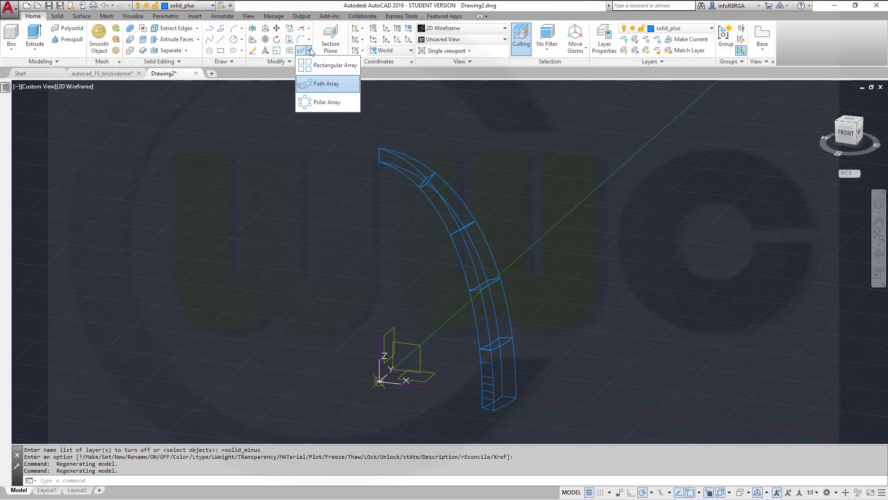
left_click(315, 103)
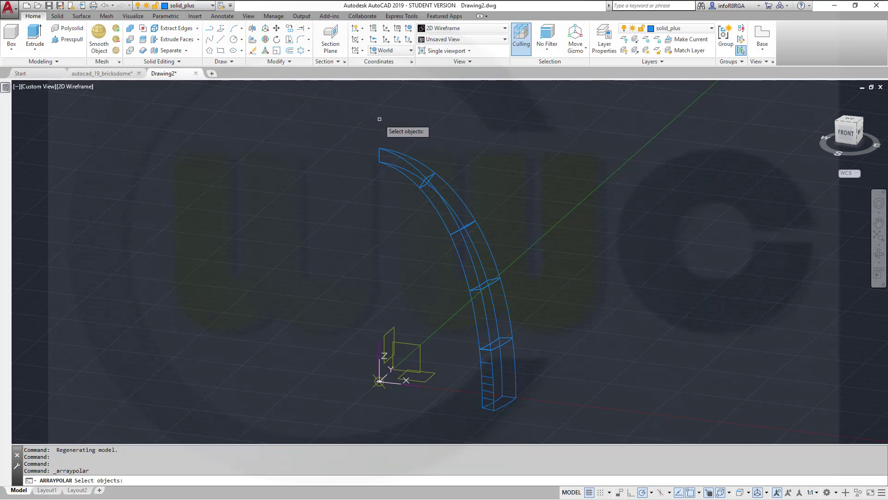
left_click(505, 234)
left_click(347, 134)
left_click(532, 404)
left_click(470, 331)
key("Return")
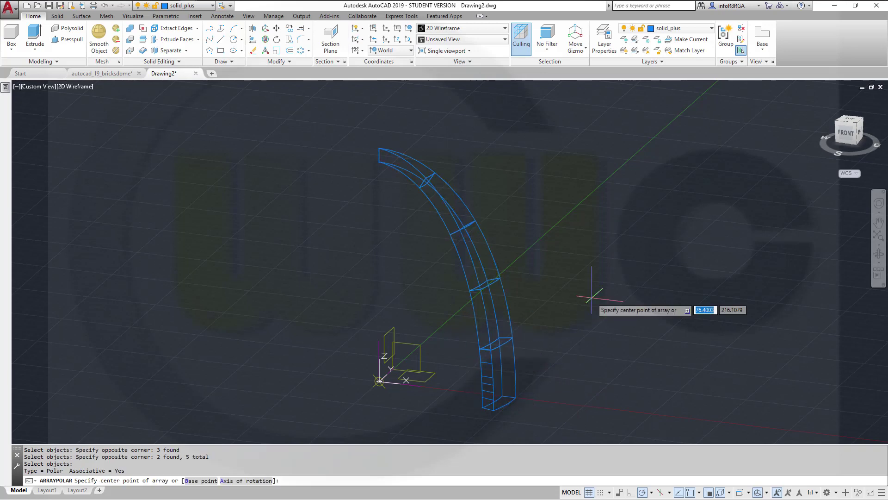
type("0,0")
key("Return")
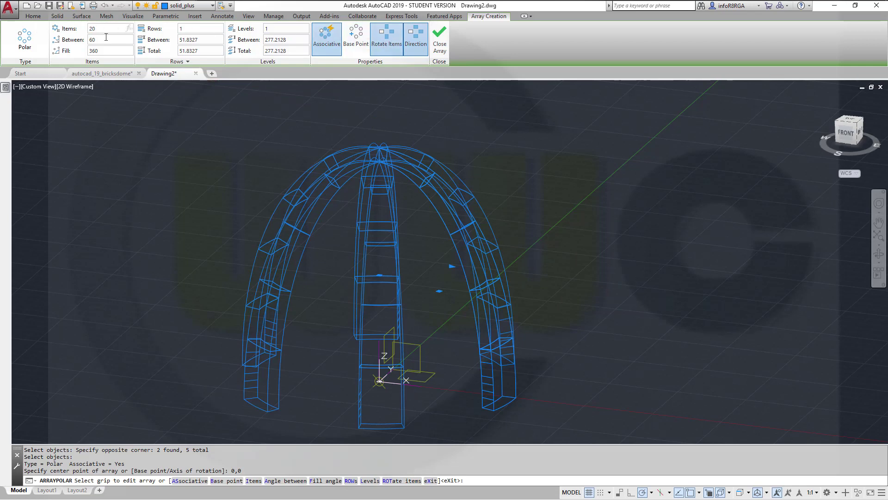
key("Return")
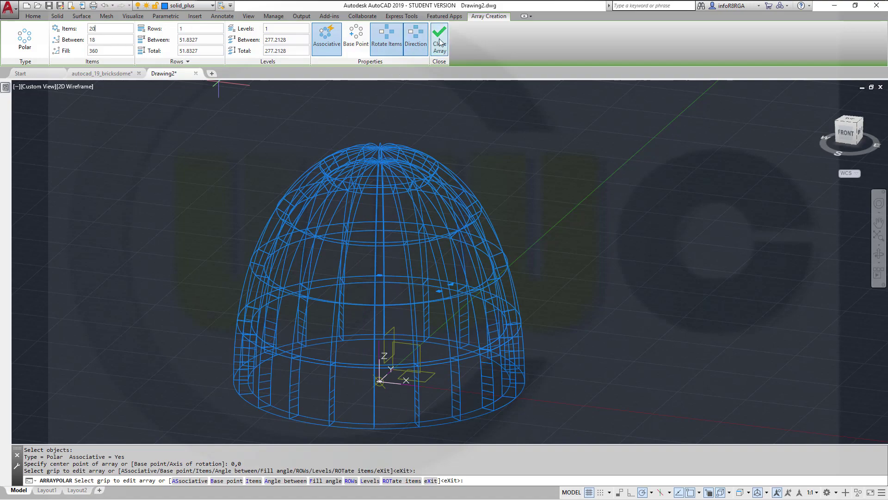
left_click(439, 41)
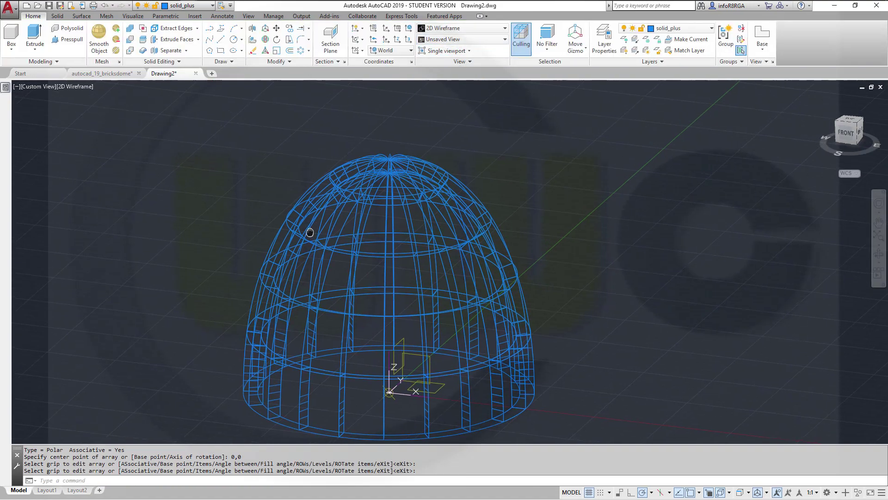
Orbit the dome to a near-top view
middle_click_drag(324, 245, 708, 273, "shift")
key("ctrl+z")
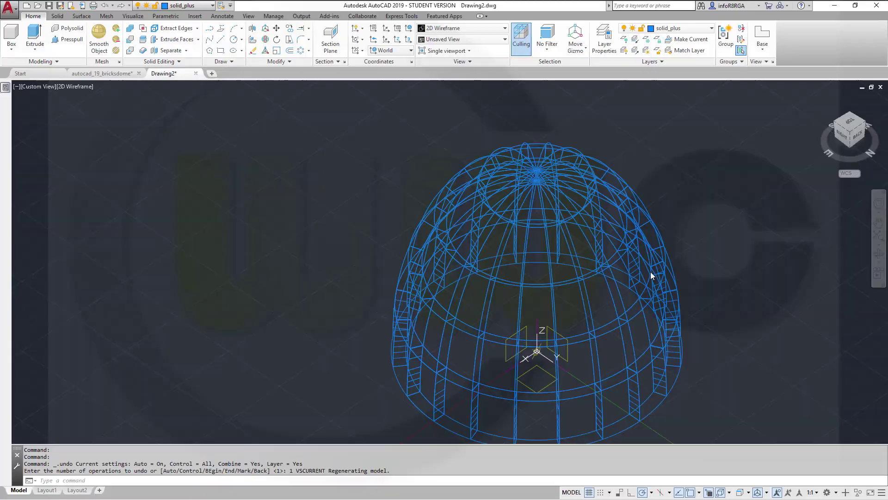
middle_click_drag(562, 262, 548, 286, "shift")
Apply the Shaded with edges visual style and orbit to inspect the dome's top and base
left_click(76, 87)
left_click(113, 159)
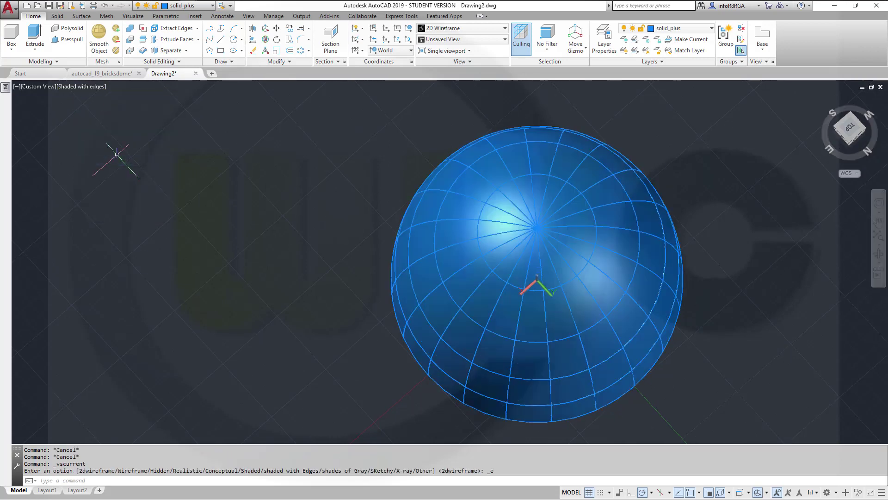
middle_click_drag(680, 350, 636, 364)
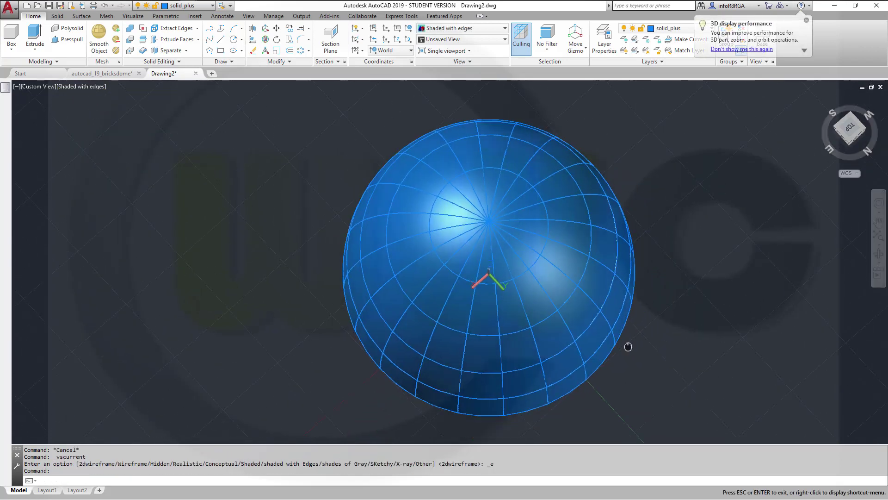
middle_click_drag(624, 333, 608, 340, "shift")
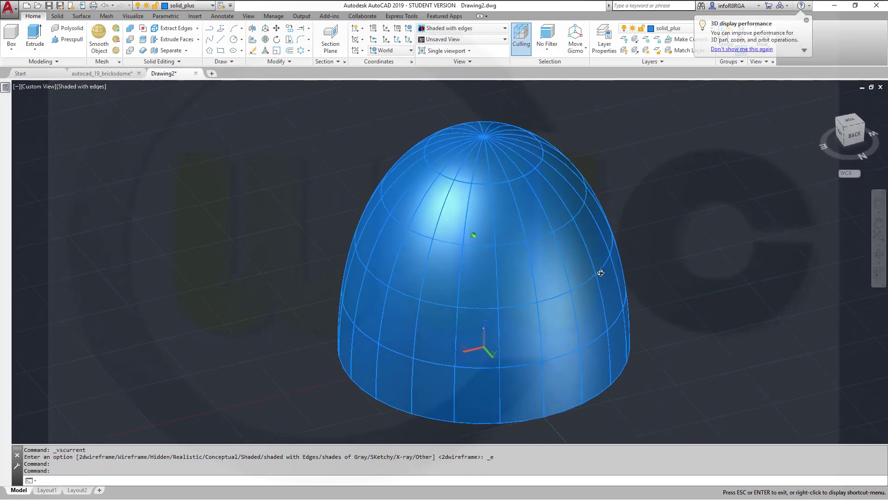
middle_click_drag(608, 255, 611, 304, "shift")
middle_click_drag(535, 269, 615, 311, "shift")
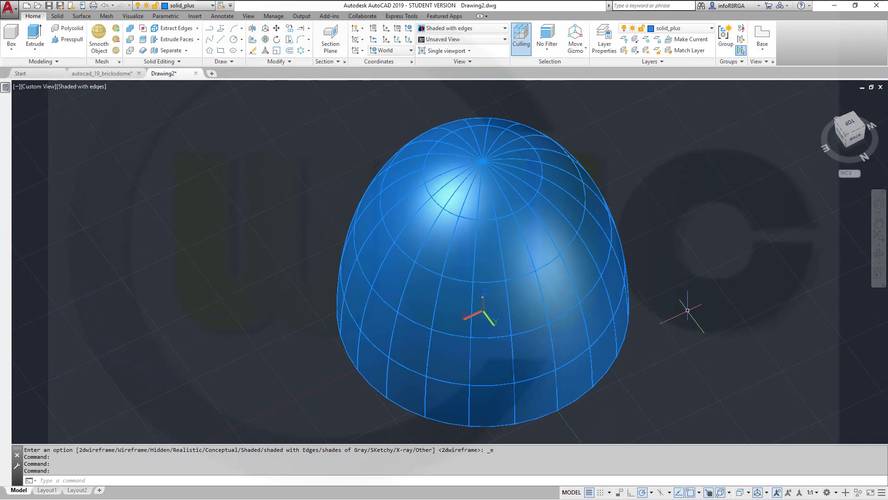